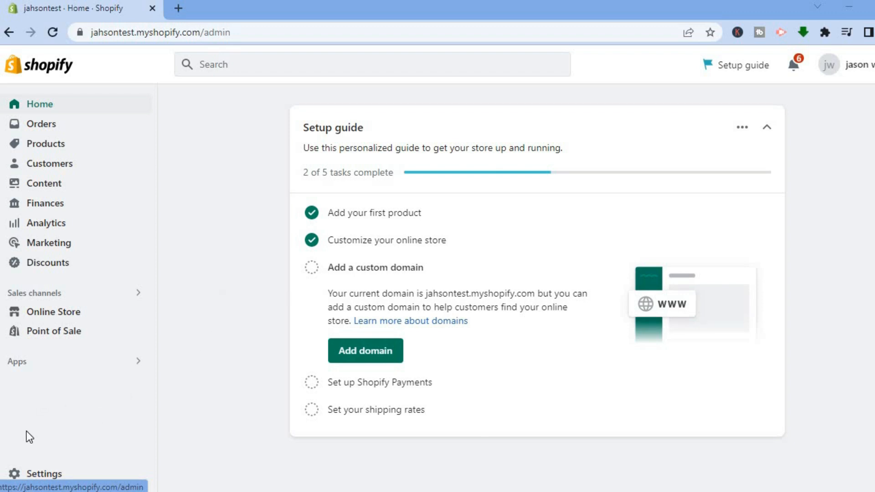
Step: Open the Shopify App Store from the store's apps and sales channels settings and search it for "pop up discount"
{"action": "left_click", "coordinate": [38, 474]}
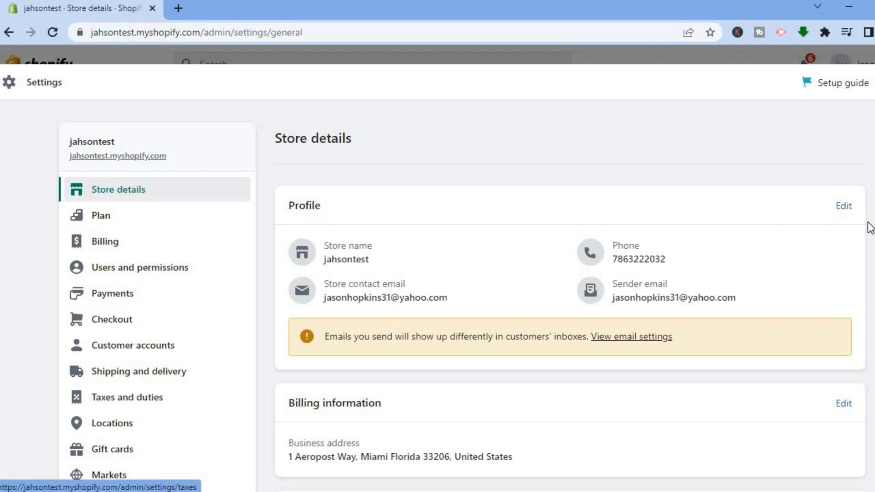
{"action": "scroll", "coordinate": [462, 297], "scroll_direction": "down", "scroll_amount": 4}
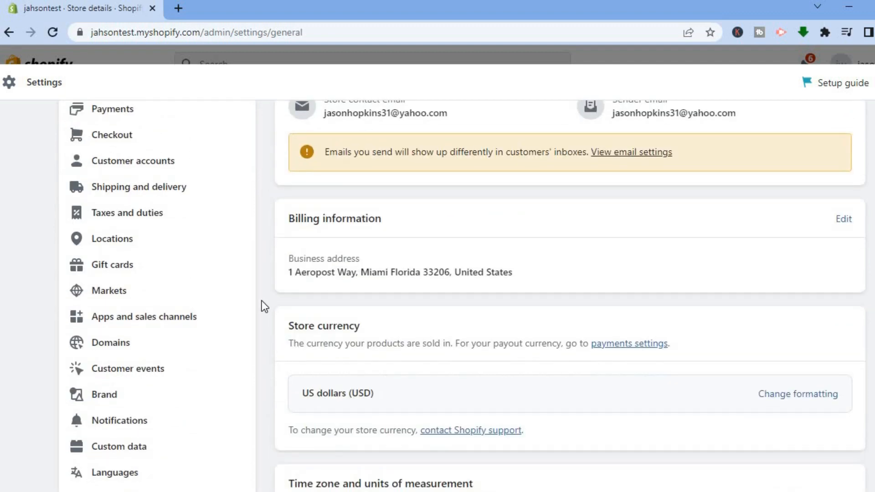
{"action": "left_click", "coordinate": [181, 320]}
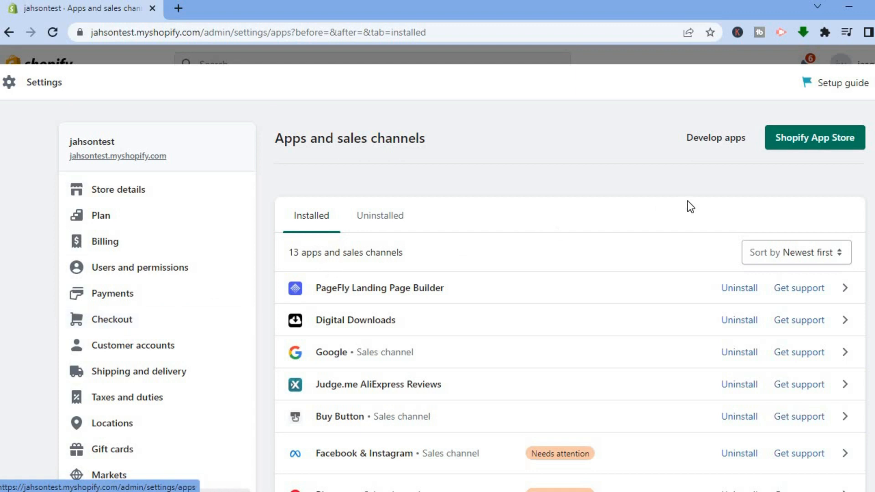
{"action": "left_click", "coordinate": [782, 142]}
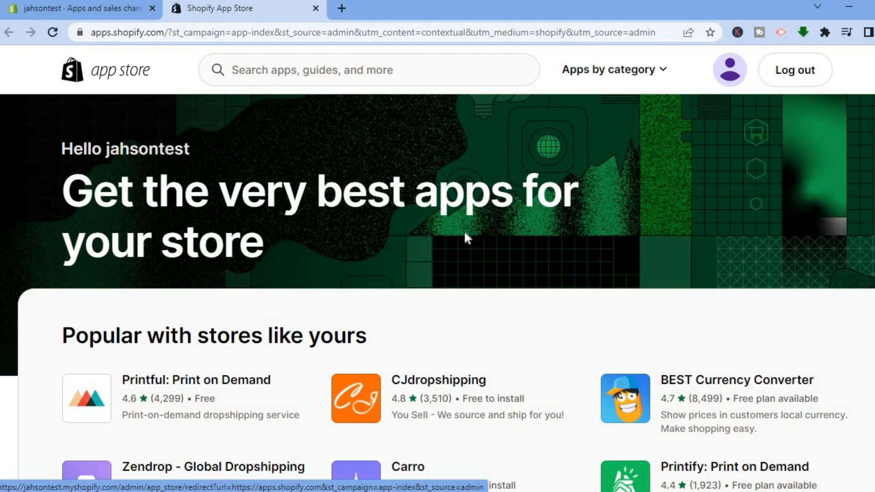
{"action": "left_click", "coordinate": [354, 75]}
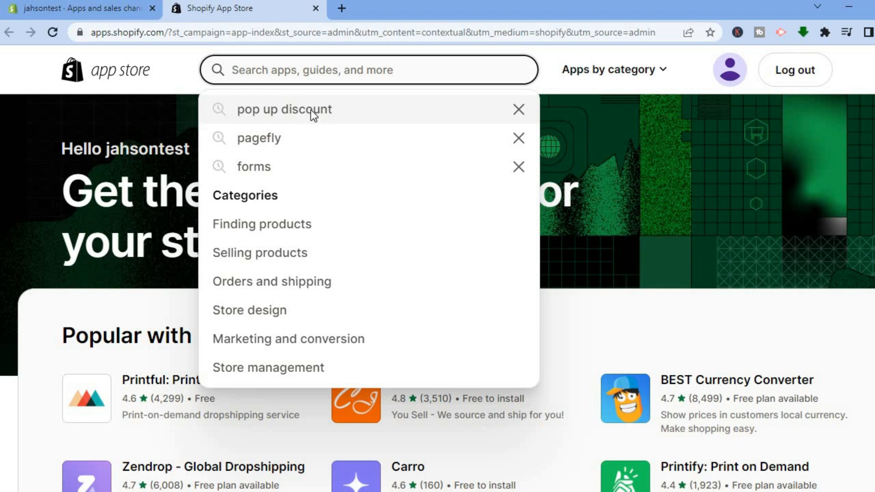
{"action": "left_click", "coordinate": [311, 111]}
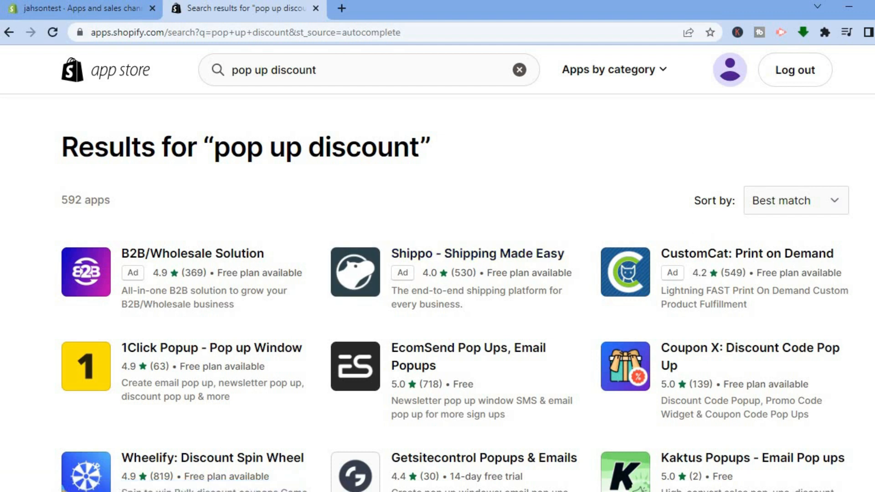
Step: Install the EcomSend Pop Ups, Email Popups app from the search results on the store
{"action": "scroll", "coordinate": [454, 296], "scroll_direction": "down", "scroll_amount": 2}
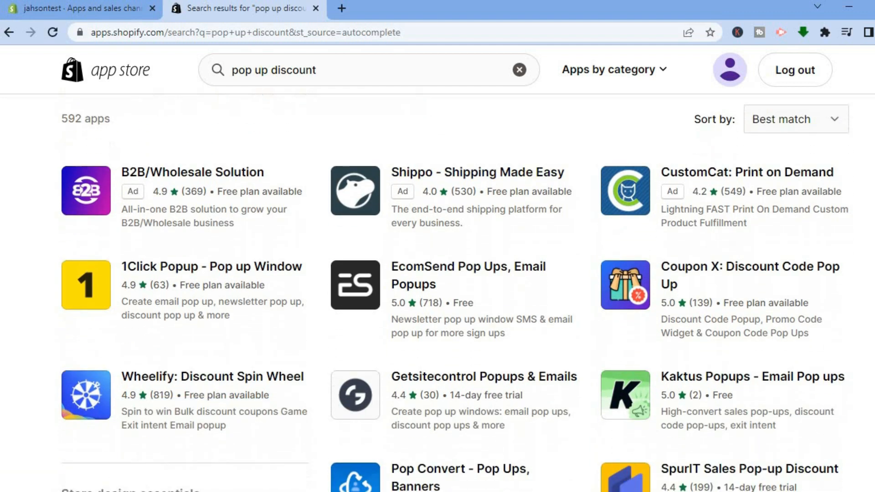
{"action": "scroll", "coordinate": [455, 293], "scroll_direction": "down", "scroll_amount": 1}
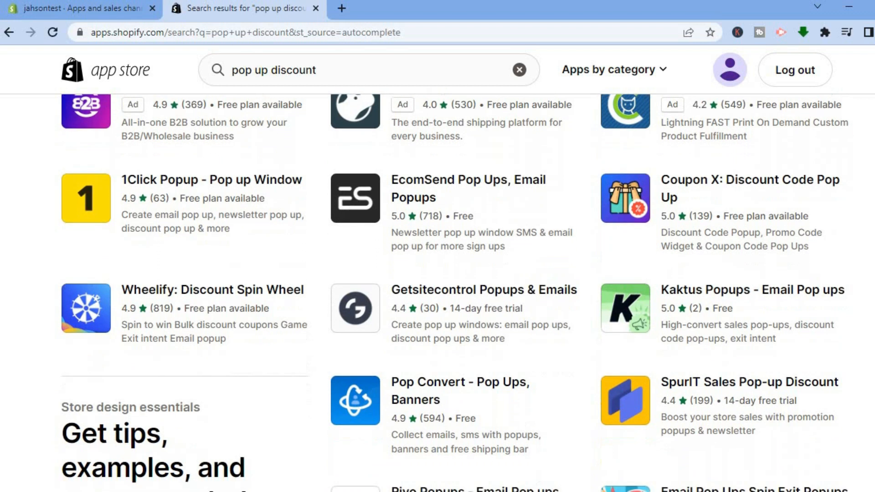
{"action": "scroll", "coordinate": [455, 292], "scroll_direction": "up", "scroll_amount": 3}
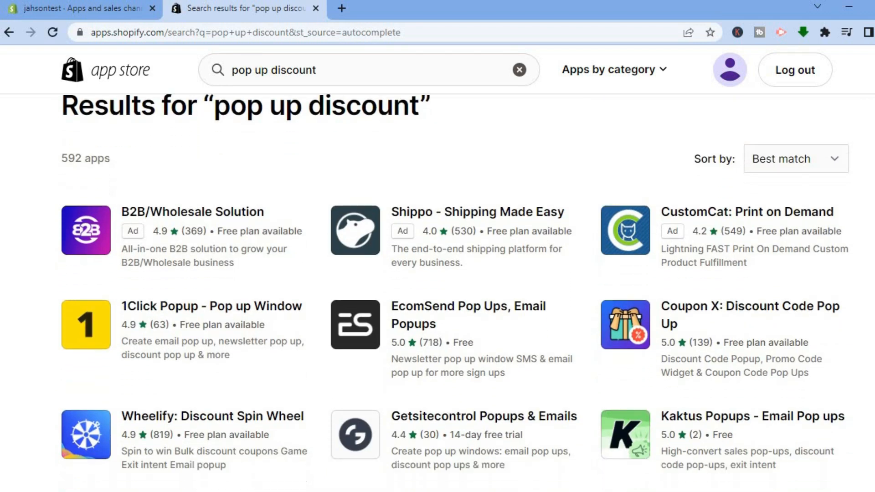
{"action": "scroll", "coordinate": [455, 292], "scroll_direction": "down", "scroll_amount": 1}
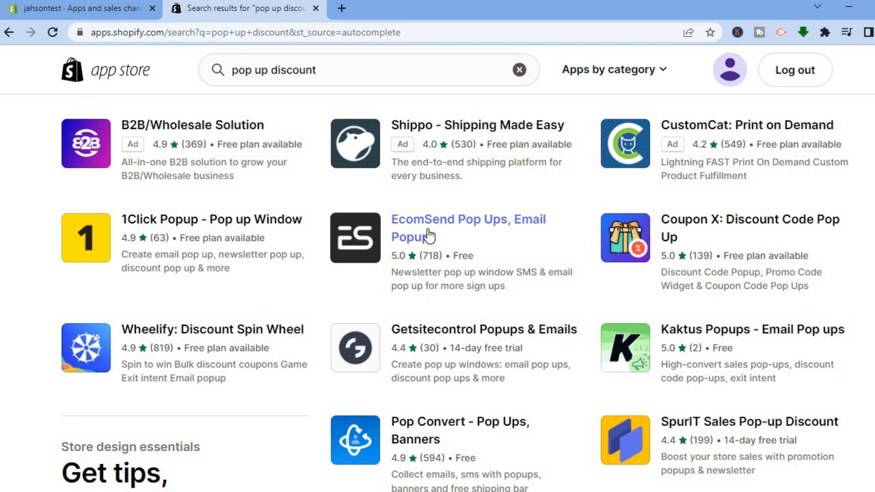
{"action": "left_click", "coordinate": [429, 235]}
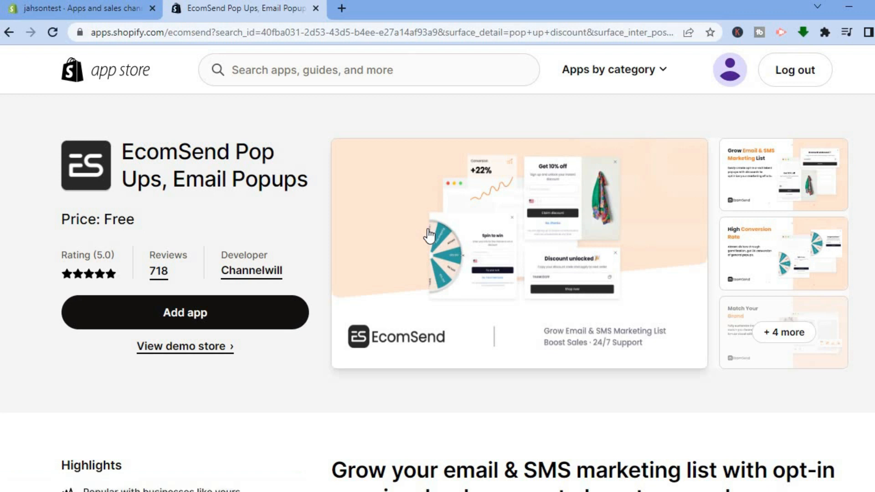
{"action": "left_click", "coordinate": [248, 318]}
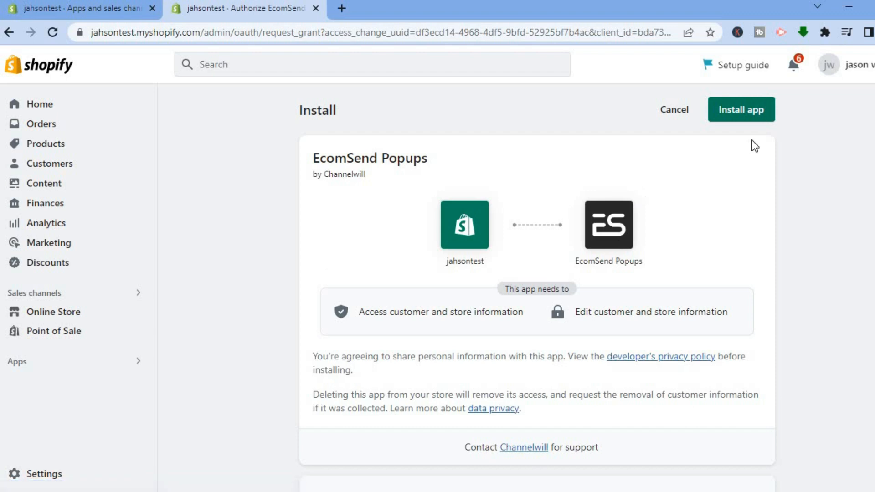
{"action": "left_click", "coordinate": [743, 110]}
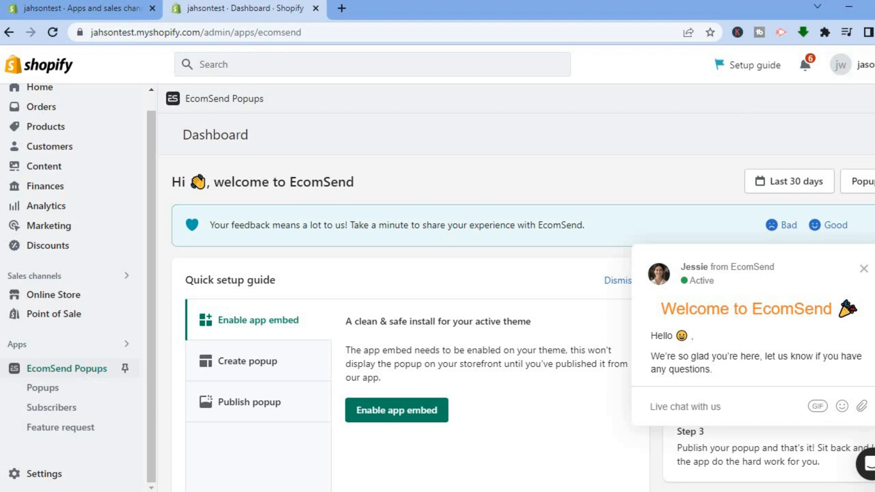
Step: Create a new popup in EcomSend from the Opt-in popup template
{"action": "scroll", "coordinate": [325, 308], "scroll_direction": "down", "scroll_amount": 2}
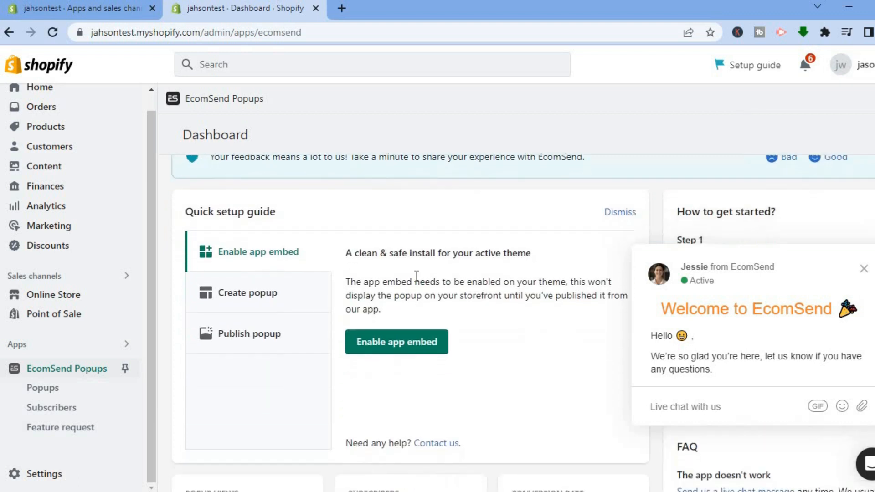
{"action": "left_click", "coordinate": [251, 297]}
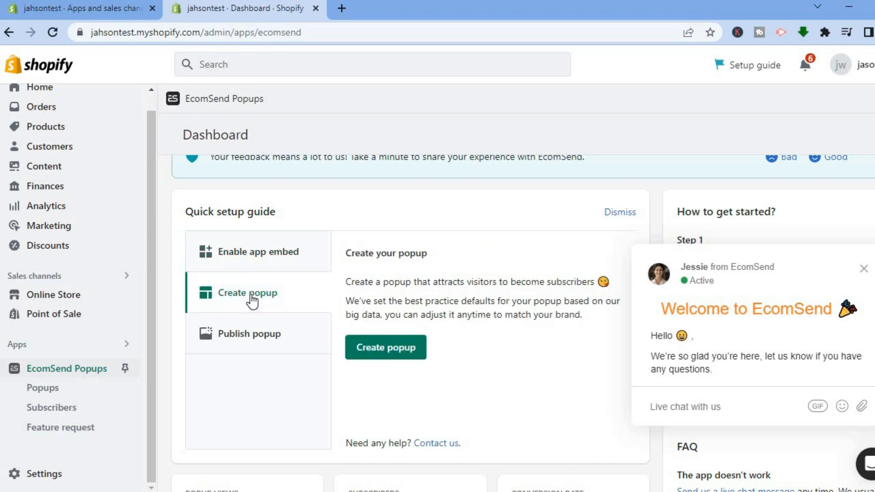
{"action": "left_click", "coordinate": [363, 351]}
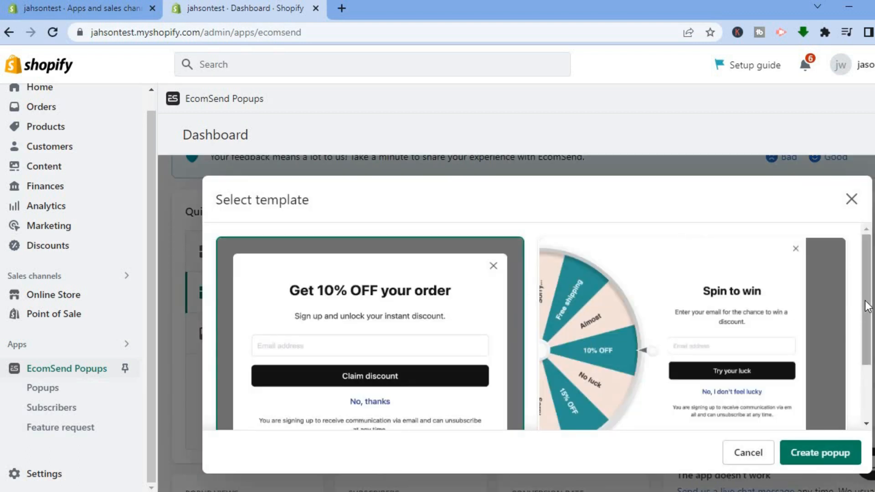
{"action": "scroll", "coordinate": [869, 340], "scroll_direction": "down", "scroll_amount": 3}
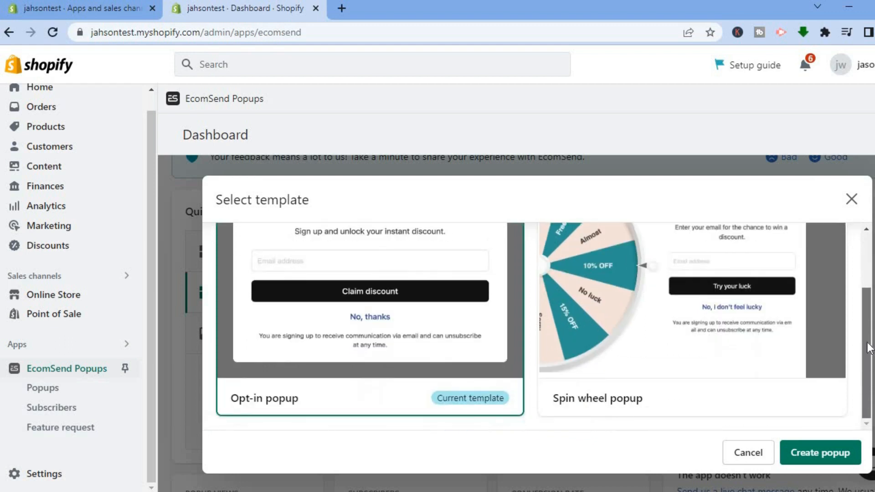
{"action": "scroll", "coordinate": [868, 349], "scroll_direction": "up", "scroll_amount": 3}
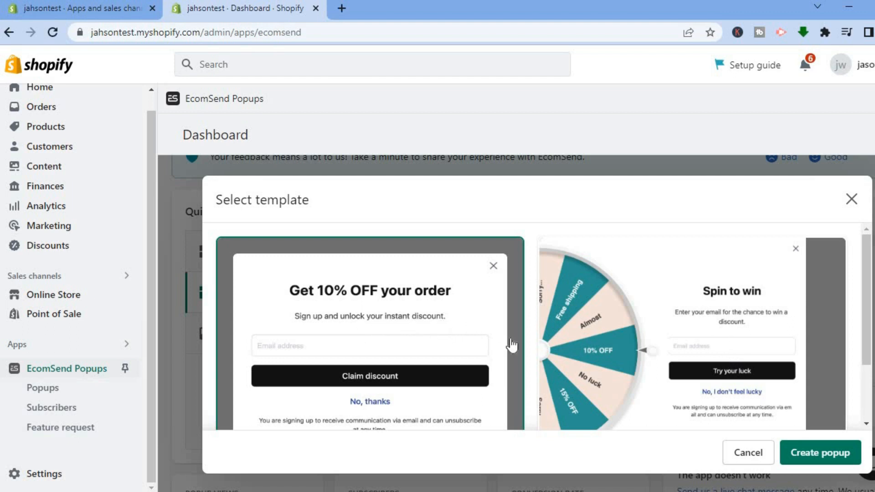
{"action": "left_click", "coordinate": [822, 454]}
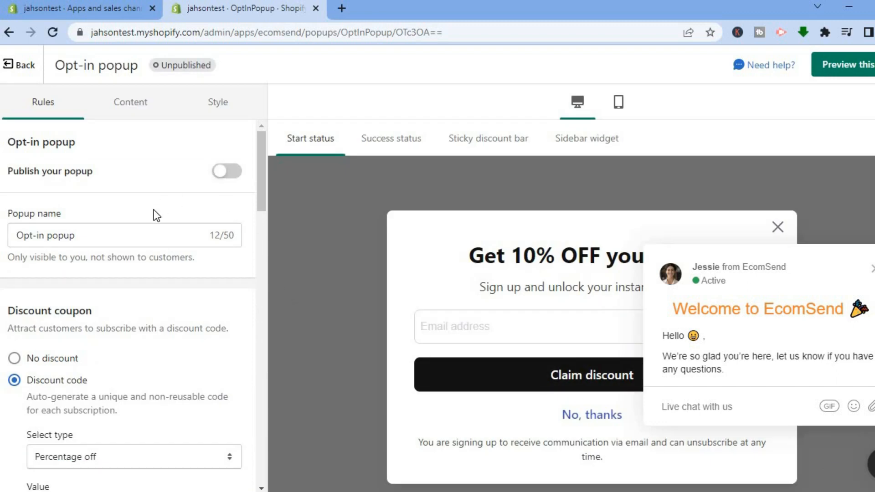
Step: Set the popup's discount code value to 15%, keeping the Percentage off type
{"action": "left_click", "coordinate": [83, 232]}
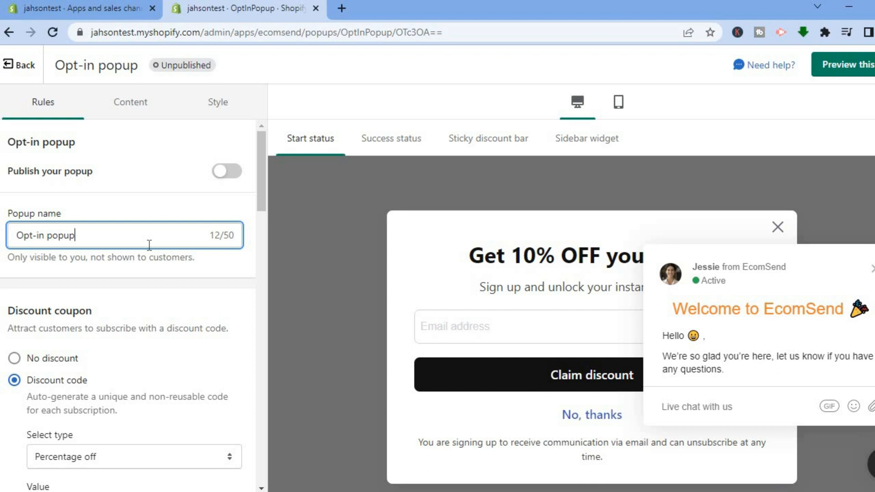
{"action": "left_click_drag", "start_coordinate": [259, 174], "coordinate": [259, 201]}
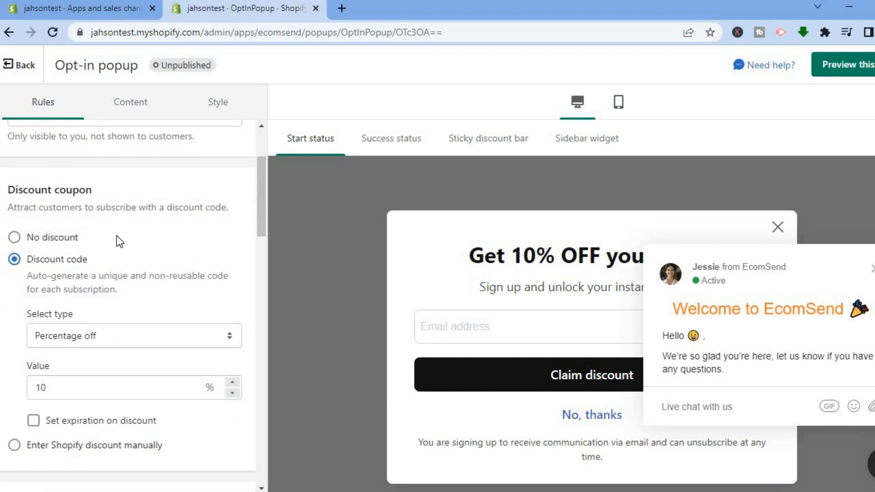
{"action": "left_click_drag", "start_coordinate": [259, 215], "coordinate": [261, 236]}
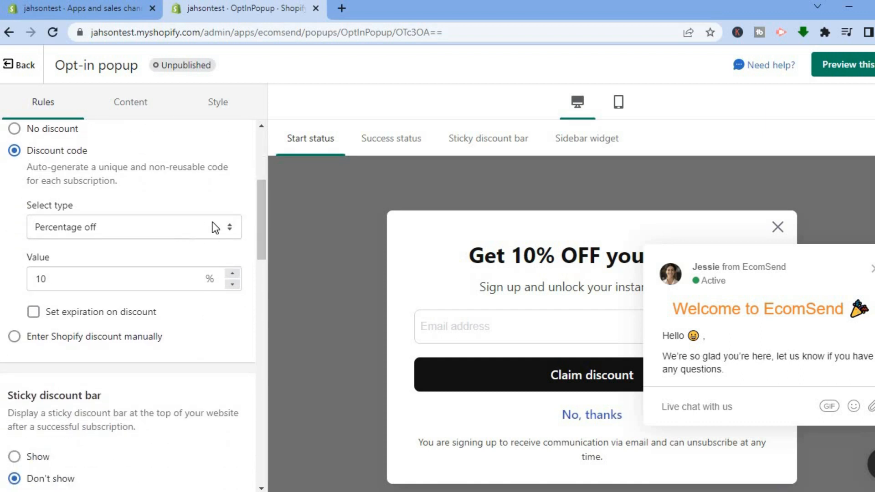
{"action": "left_click", "coordinate": [230, 234]}
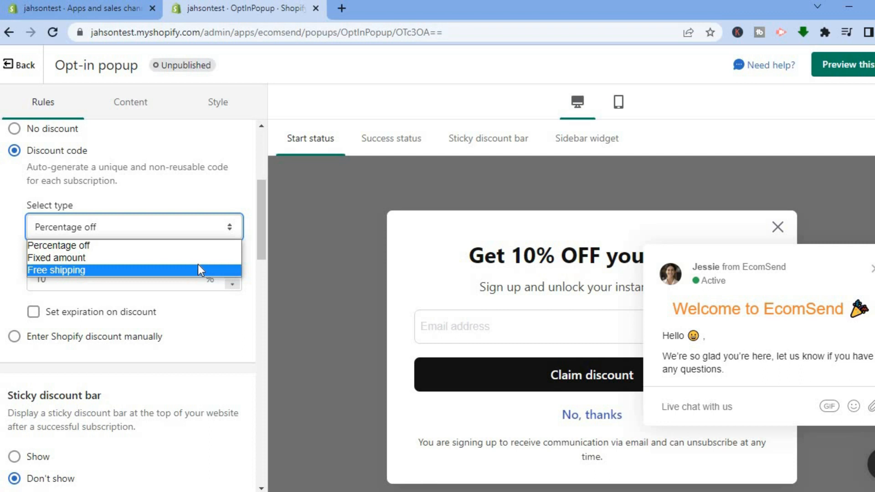
{"action": "left_click", "coordinate": [252, 250]}
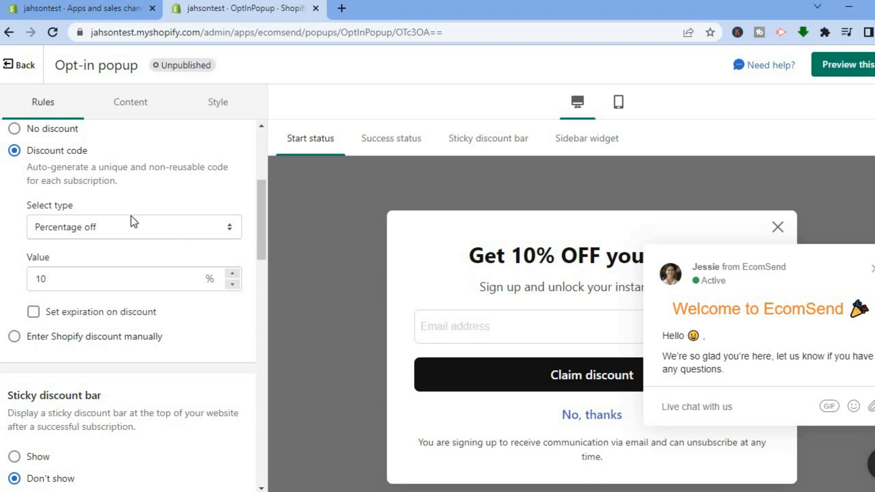
{"action": "left_click", "coordinate": [124, 273]}
{"action": "key", "text": "BackSpace"}
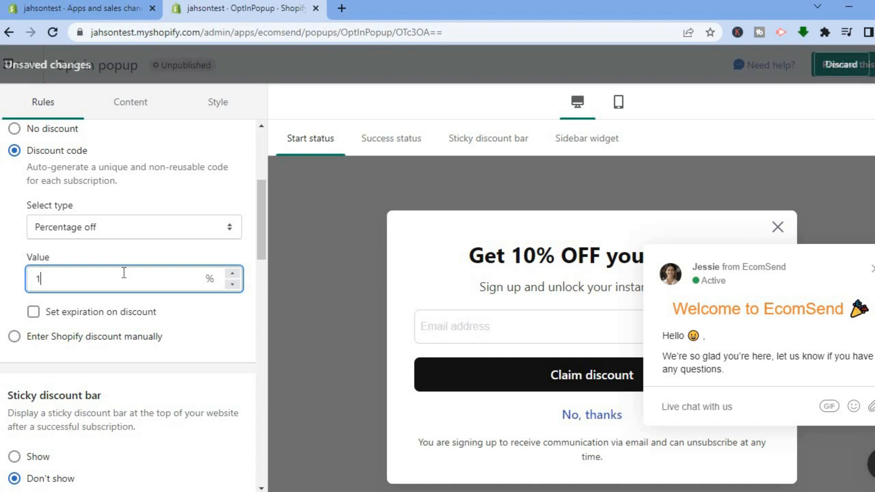
{"action": "type", "text": "5"}
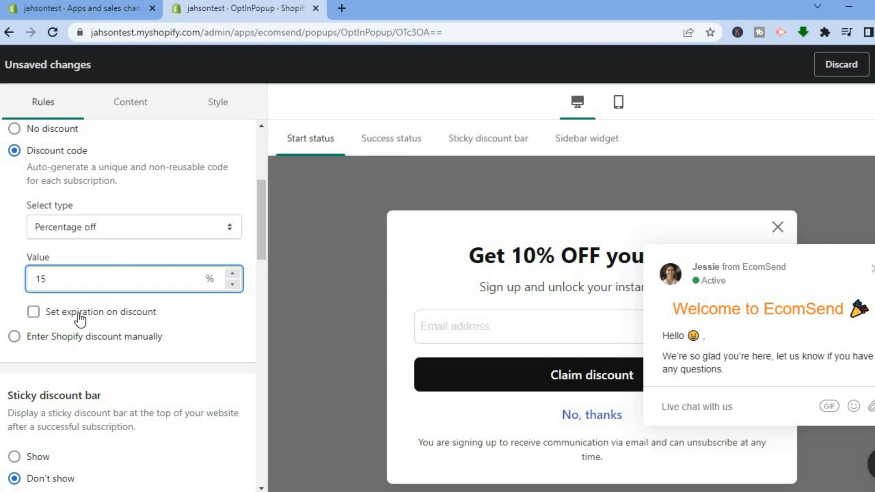
Step: Enable expiration on the discount code and set it to 3 days
{"action": "left_click", "coordinate": [34, 315]}
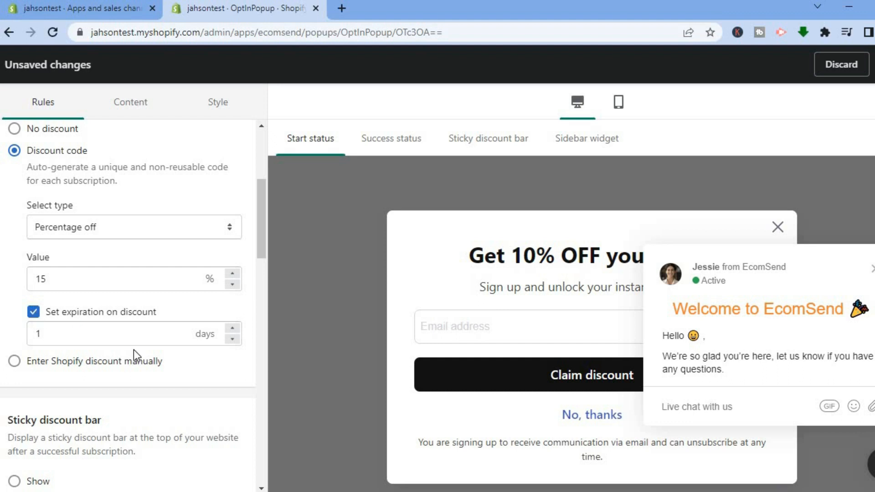
{"action": "left_click", "coordinate": [233, 340]}
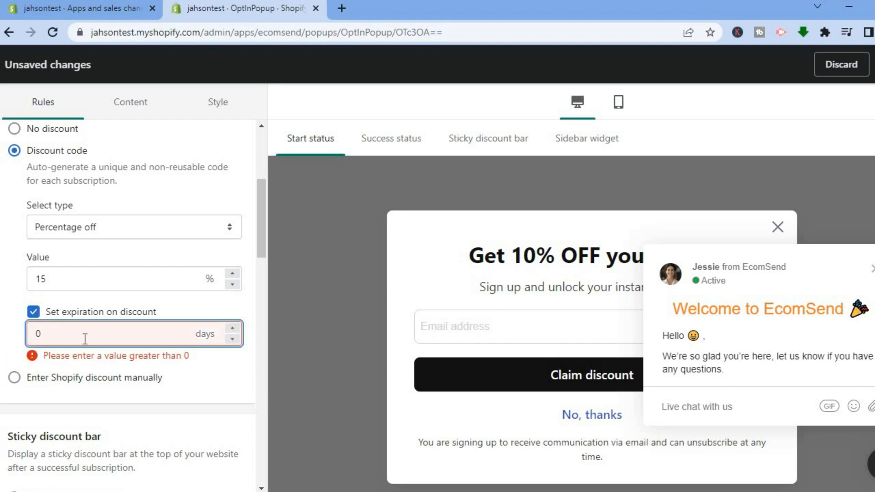
{"action": "key", "text": "BackSpace"}
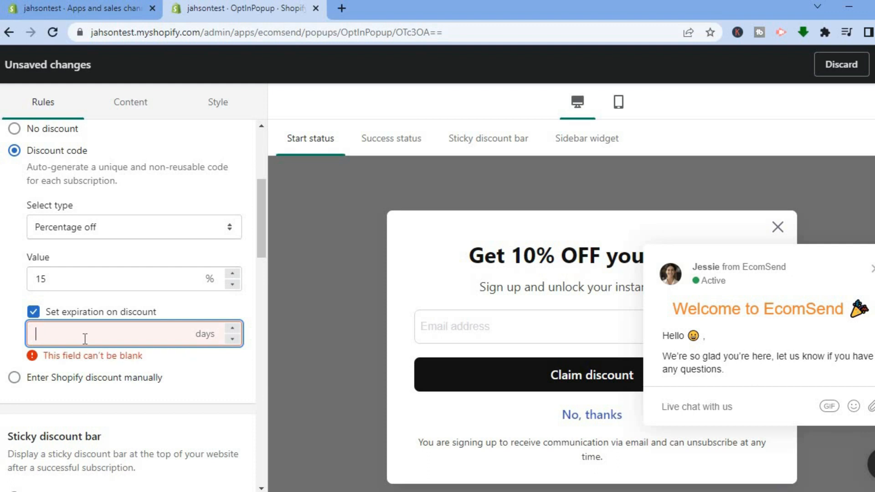
{"action": "type", "text": "3"}
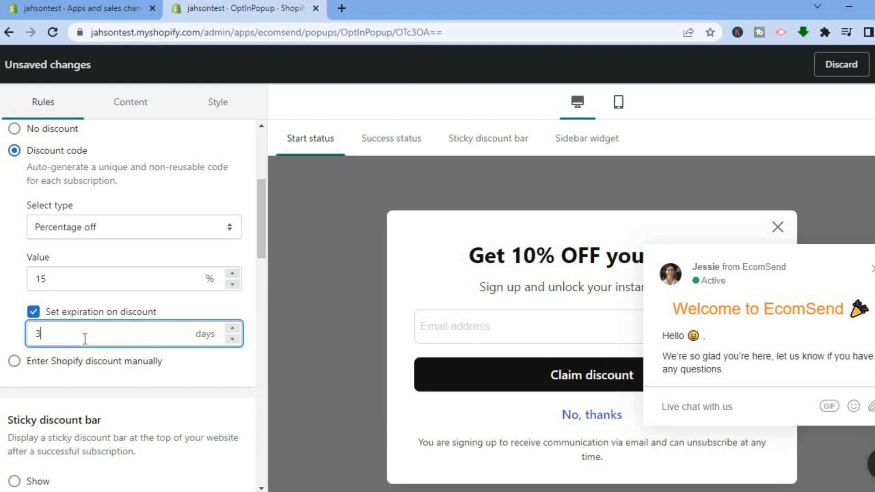
Step: Try the manual Shopify discount and No discount options for the coupon, and switch it back to Discount code
{"action": "left_click_drag", "start_coordinate": [264, 234], "coordinate": [264, 258]}
{"action": "scroll", "coordinate": [261, 258], "scroll_direction": "down", "scroll_amount": 2}
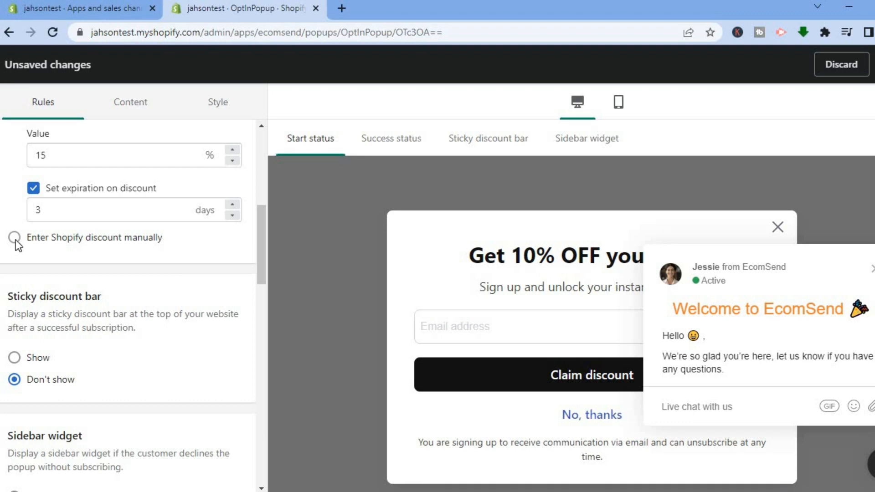
{"action": "scroll", "coordinate": [16, 240], "scroll_direction": "down", "scroll_amount": 2}
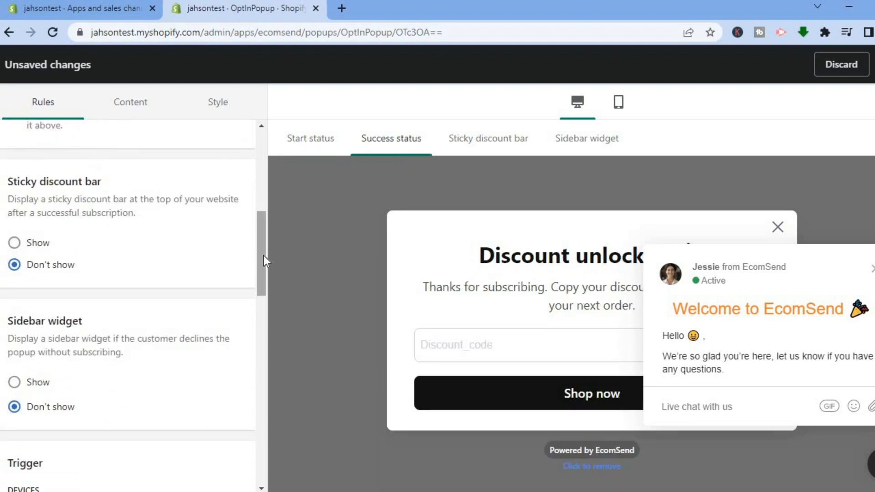
{"action": "scroll", "coordinate": [225, 228], "scroll_direction": "up", "scroll_amount": 3}
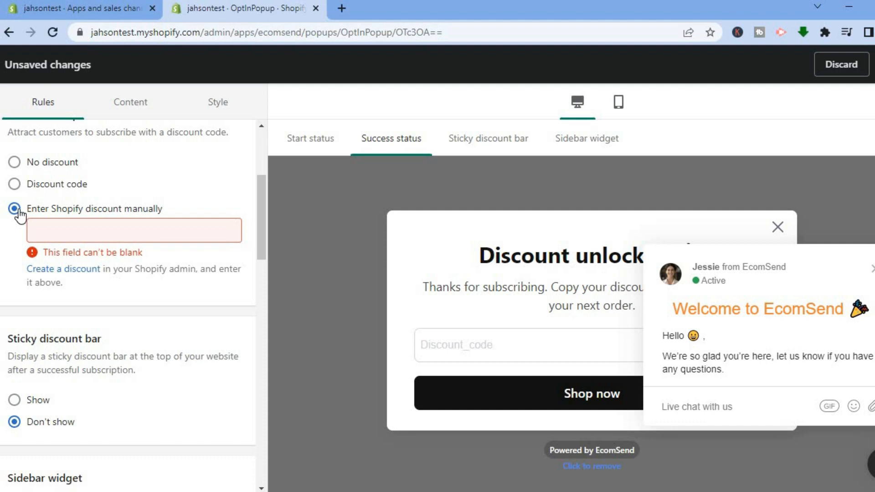
{"action": "left_click", "coordinate": [14, 163]}
{"action": "left_click_drag", "start_coordinate": [262, 214], "coordinate": [263, 174]}
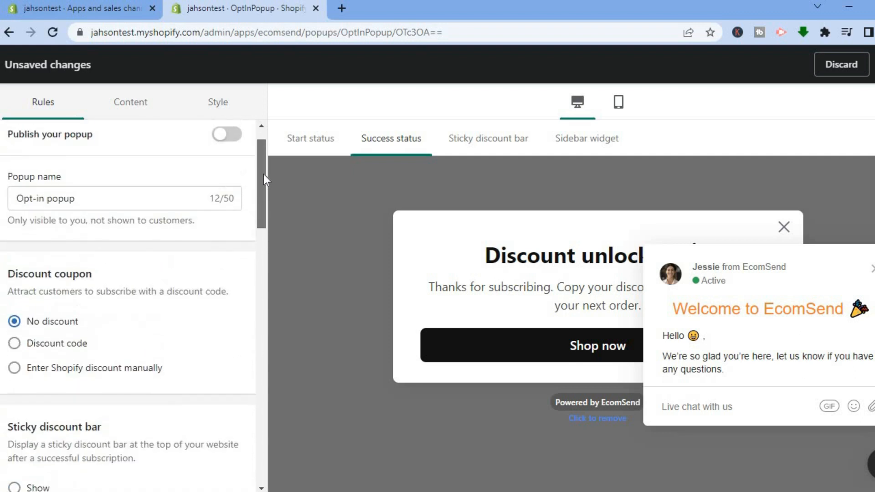
{"action": "left_click", "coordinate": [14, 350]}
{"action": "left_click_drag", "start_coordinate": [261, 201], "coordinate": [259, 294]}
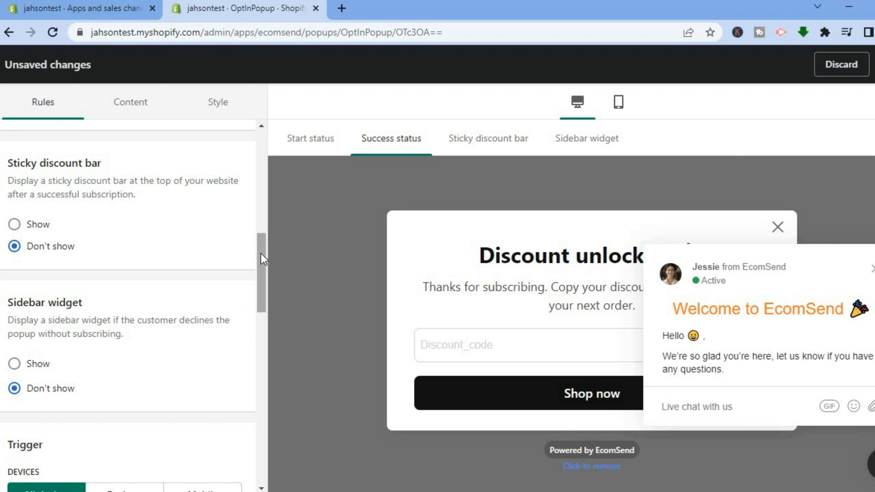
Step: Set the popup's trigger to show on a timer with the Immediately option
{"action": "left_click_drag", "start_coordinate": [261, 253], "coordinate": [257, 291]}
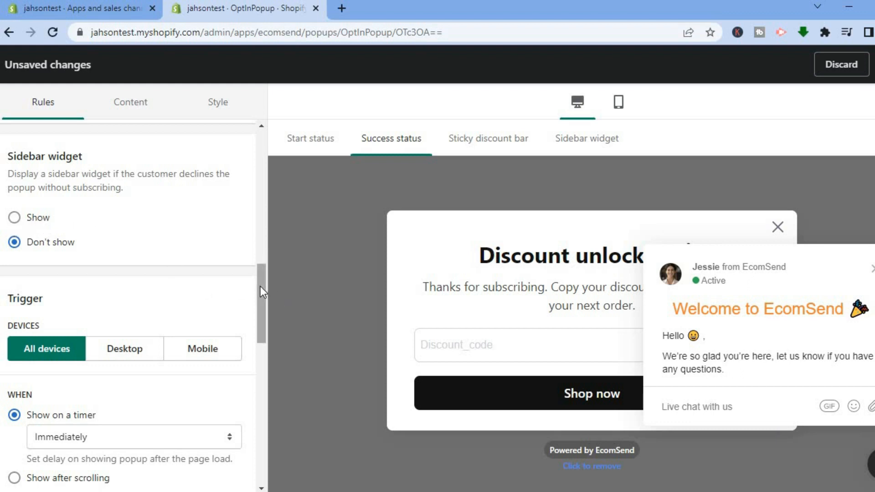
{"action": "left_click_drag", "start_coordinate": [261, 286], "coordinate": [256, 317]}
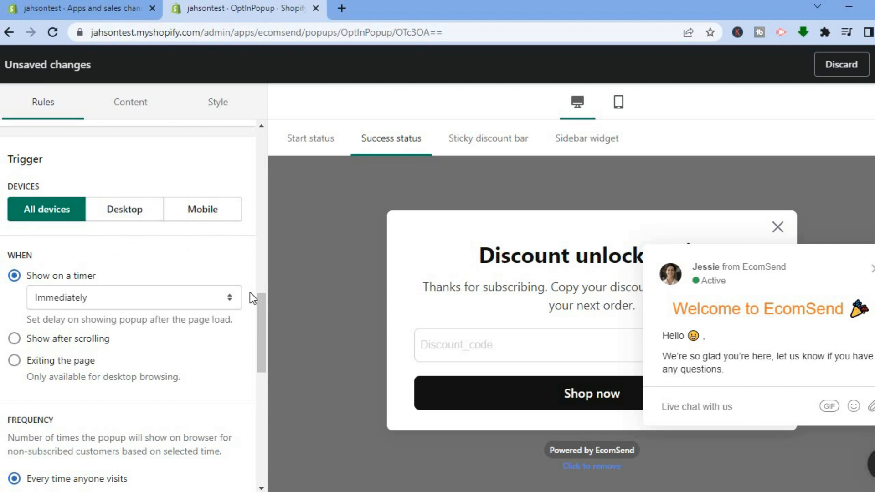
{"action": "left_click_drag", "start_coordinate": [258, 303], "coordinate": [258, 327]}
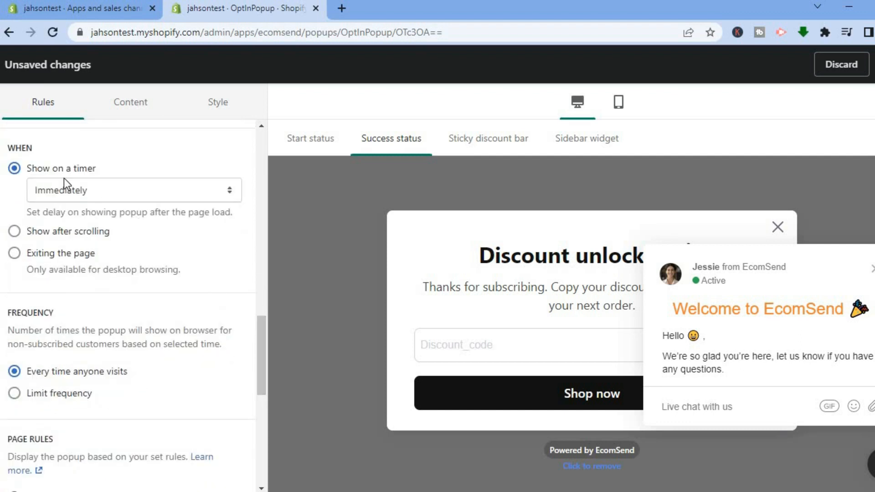
{"action": "left_click", "coordinate": [121, 193]}
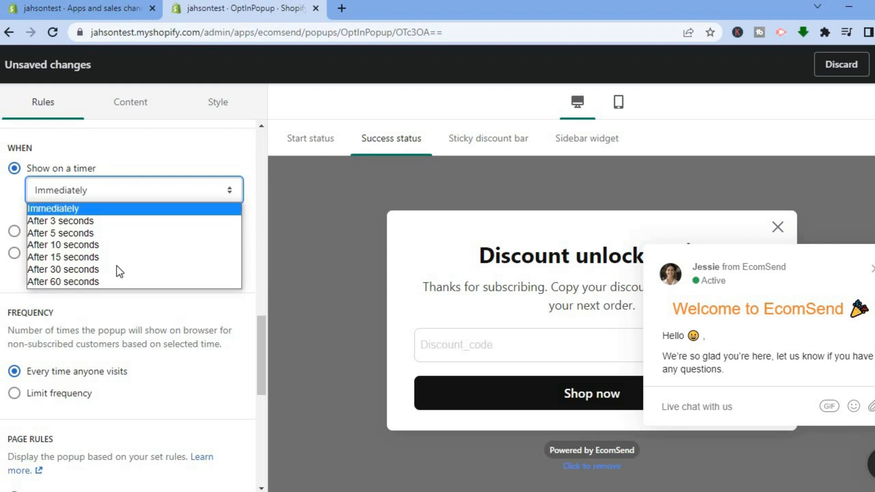
{"action": "left_click", "coordinate": [112, 210]}
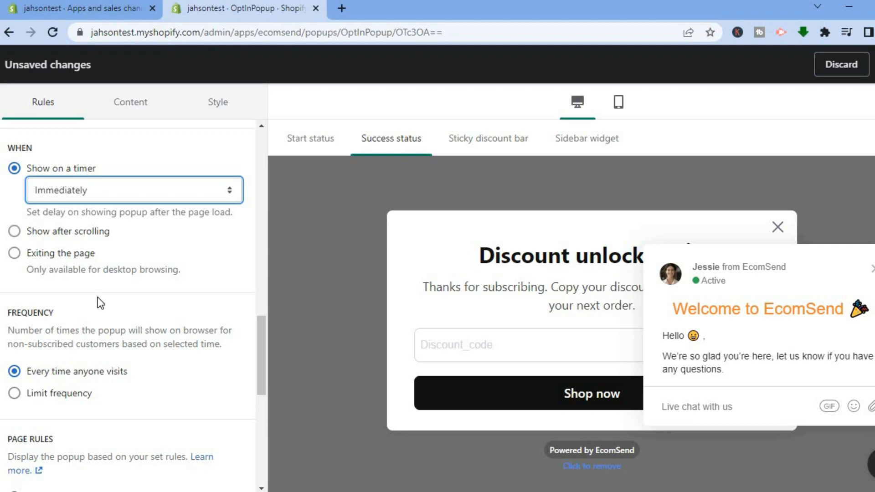
Step: Try limiting the popup's location rules to certain countries, selecting United States
{"action": "left_click_drag", "start_coordinate": [256, 329], "coordinate": [255, 357]}
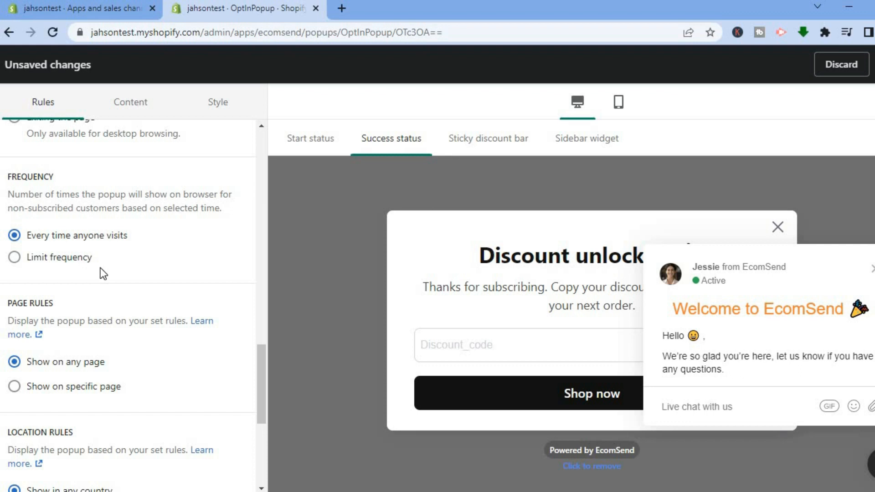
{"action": "left_click_drag", "start_coordinate": [264, 373], "coordinate": [262, 404]}
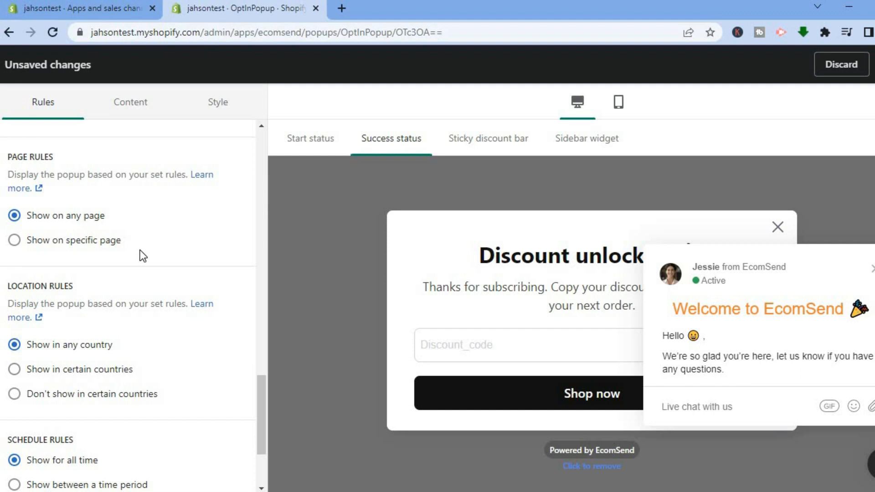
{"action": "left_click_drag", "start_coordinate": [262, 398], "coordinate": [262, 426]}
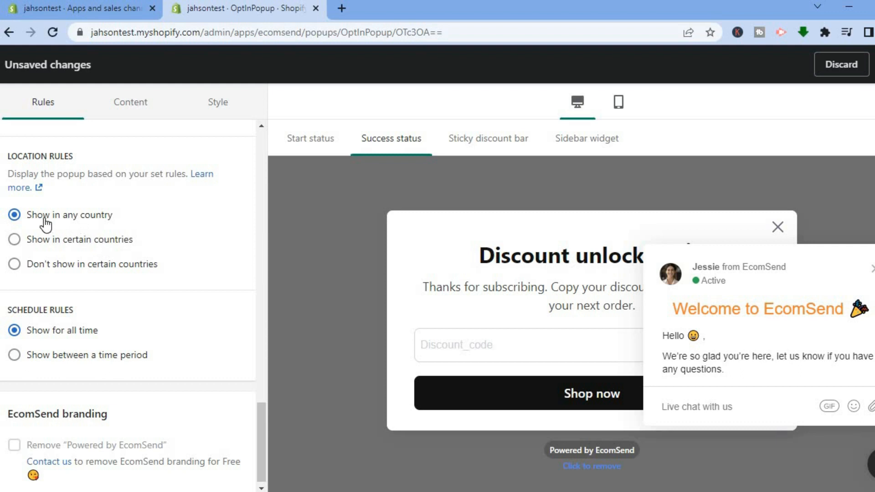
{"action": "left_click", "coordinate": [14, 241]}
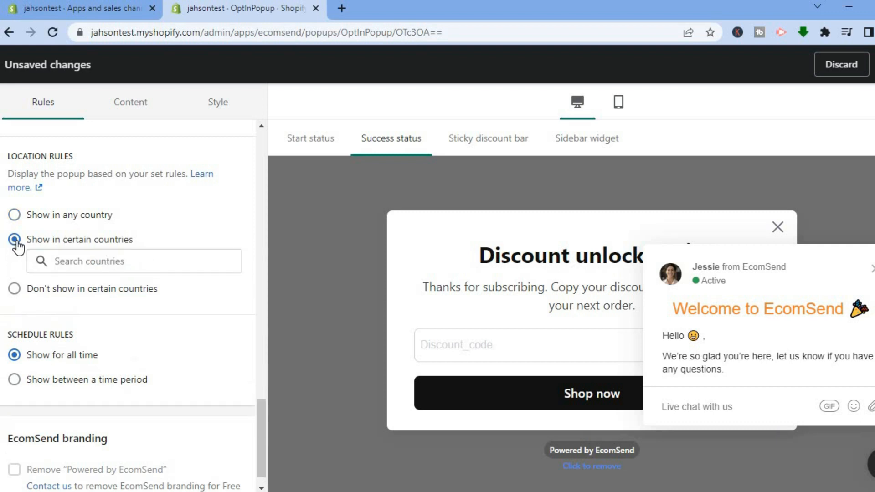
{"action": "left_click", "coordinate": [82, 261]}
{"action": "type", "text": "un"}
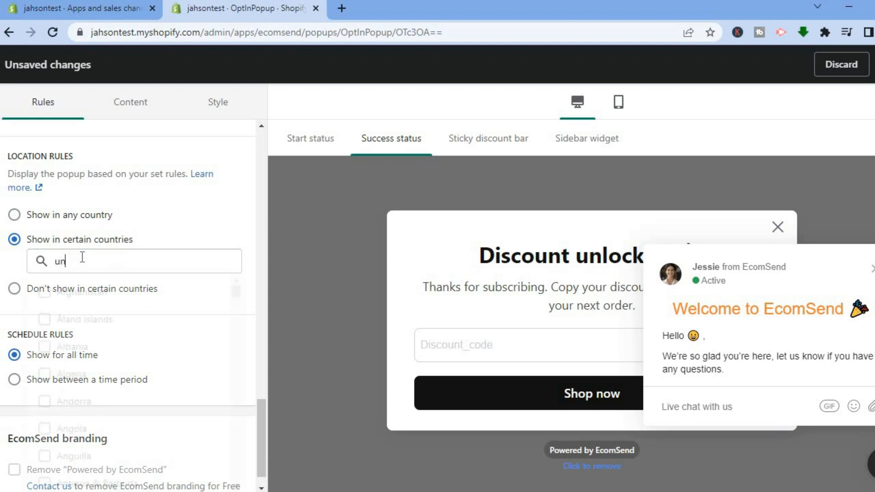
{"action": "type", "text": "it"}
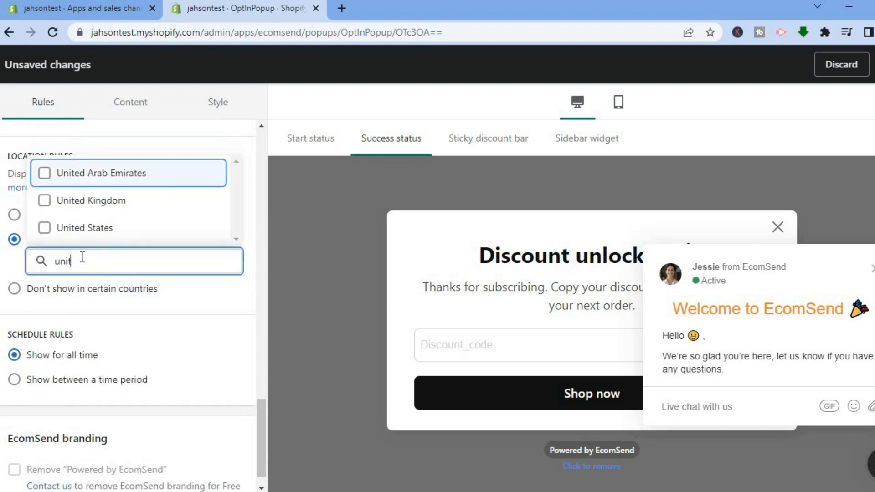
{"action": "left_click", "coordinate": [45, 228]}
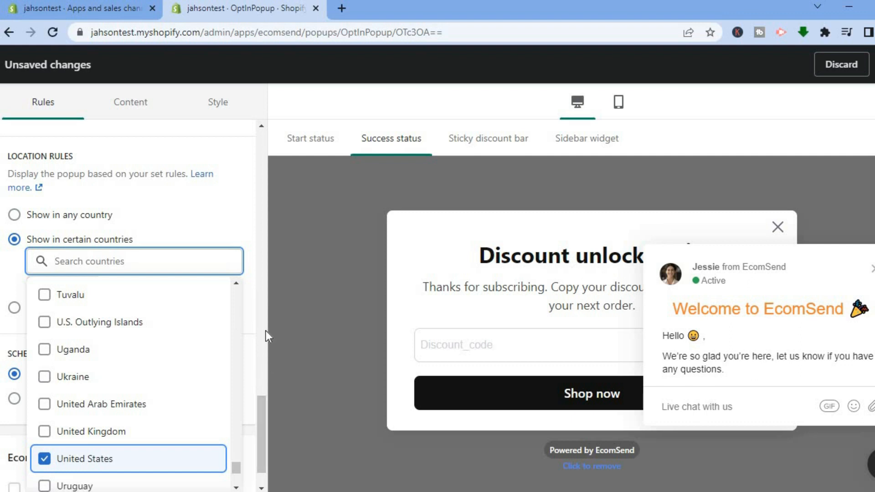
{"action": "left_click", "coordinate": [236, 286]}
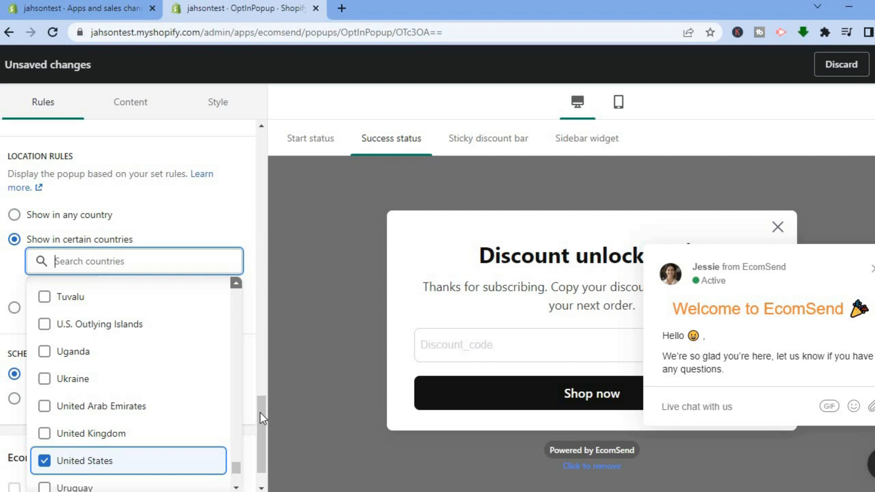
{"action": "left_click", "coordinate": [34, 197]}
{"action": "scroll", "coordinate": [35, 198], "scroll_direction": "down", "scroll_amount": 1}
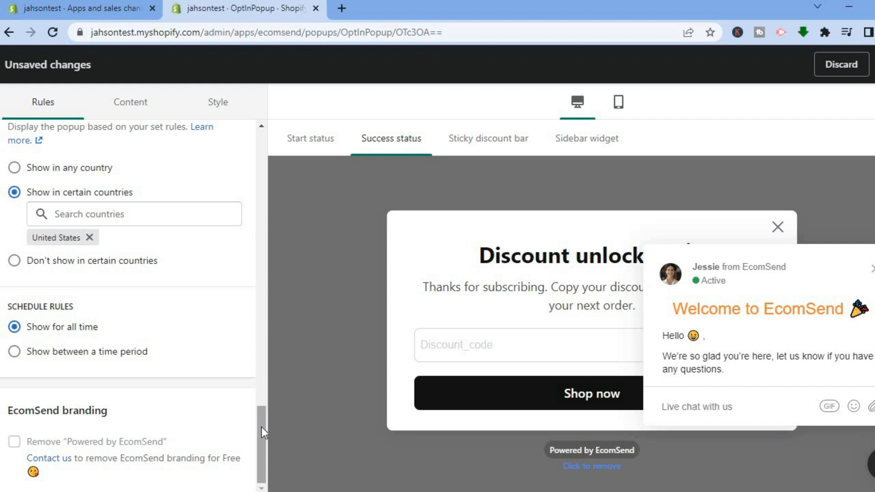
Step: Switch the popup's location rule back to Show in any country
{"action": "scroll", "coordinate": [261, 417], "scroll_direction": "up", "scroll_amount": 3}
{"action": "scroll", "coordinate": [261, 379], "scroll_direction": "up", "scroll_amount": 3}
{"action": "scroll", "coordinate": [260, 388], "scroll_direction": "down", "scroll_amount": 2}
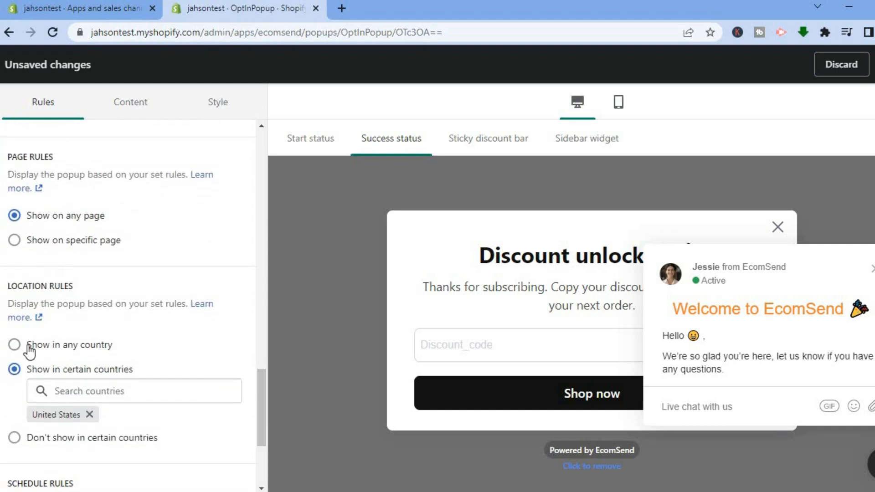
{"action": "left_click", "coordinate": [14, 345]}
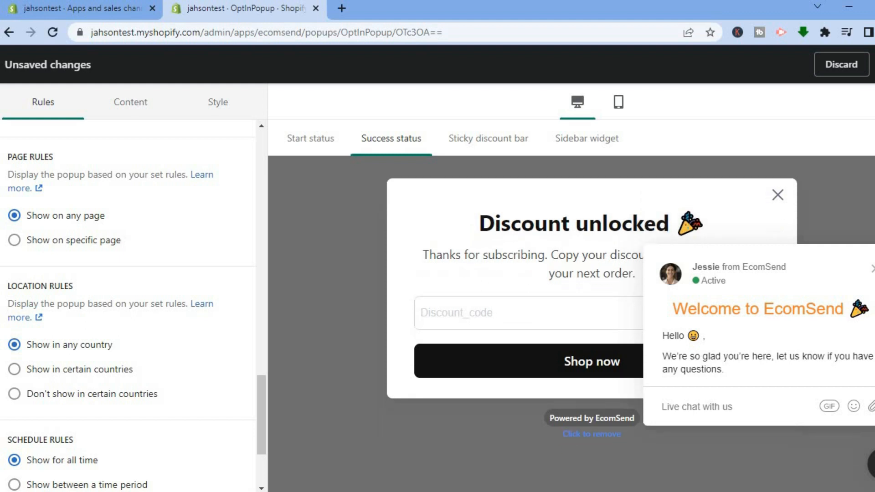
Step: Turn on publishing for the opt-in popup
{"action": "left_click_drag", "start_coordinate": [260, 381], "coordinate": [266, 149]}
{"action": "scroll", "coordinate": [266, 148], "scroll_direction": "up", "scroll_amount": 1}
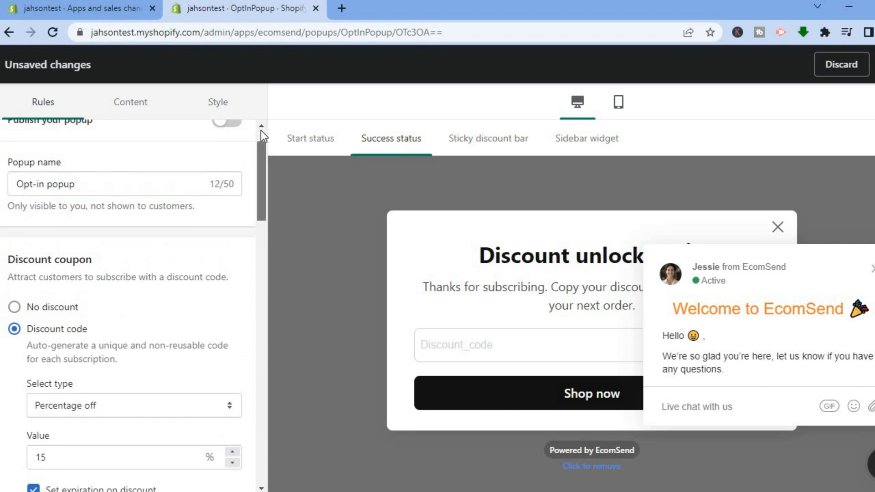
{"action": "scroll", "coordinate": [195, 160], "scroll_direction": "up", "scroll_amount": 2}
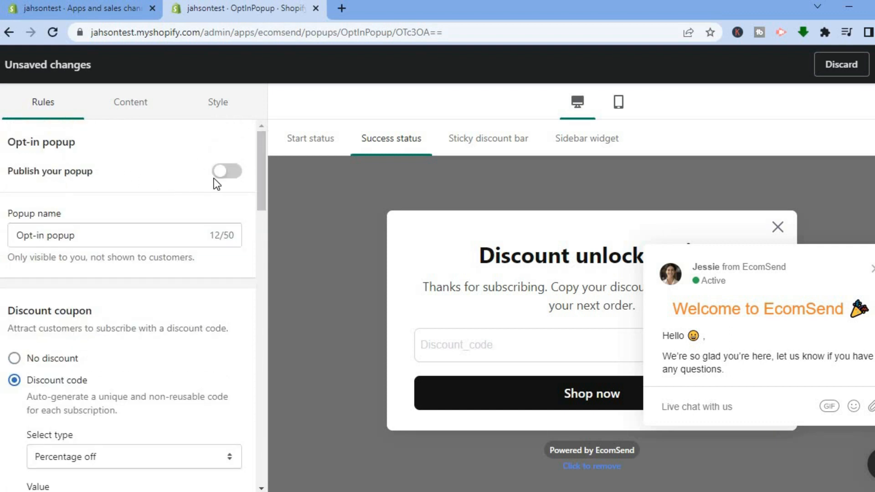
{"action": "left_click", "coordinate": [229, 172]}
Step: Try the Small and Large display sizes in the popup's style settings, and set the size to Small
{"action": "left_click", "coordinate": [217, 105]}
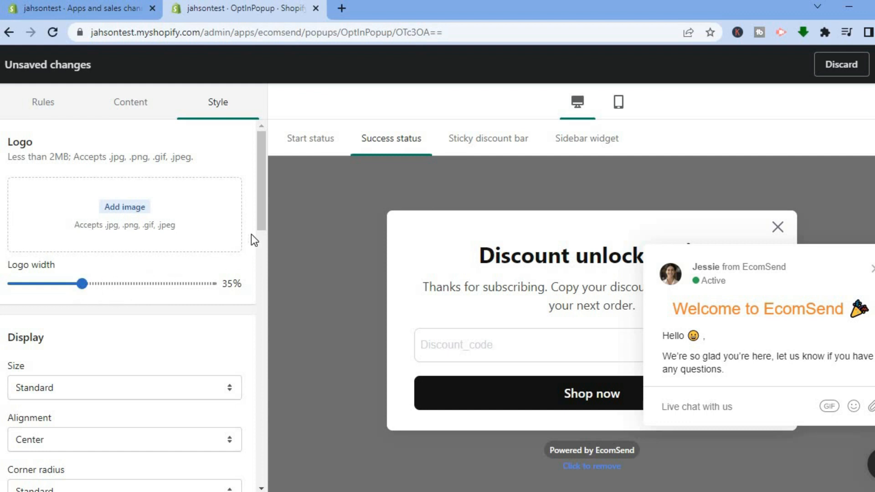
{"action": "left_click_drag", "start_coordinate": [261, 213], "coordinate": [250, 257]}
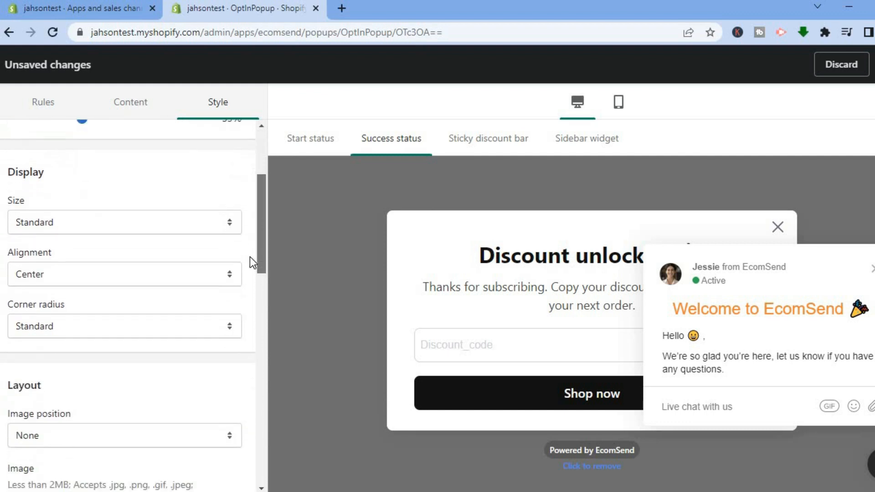
{"action": "left_click", "coordinate": [124, 229]}
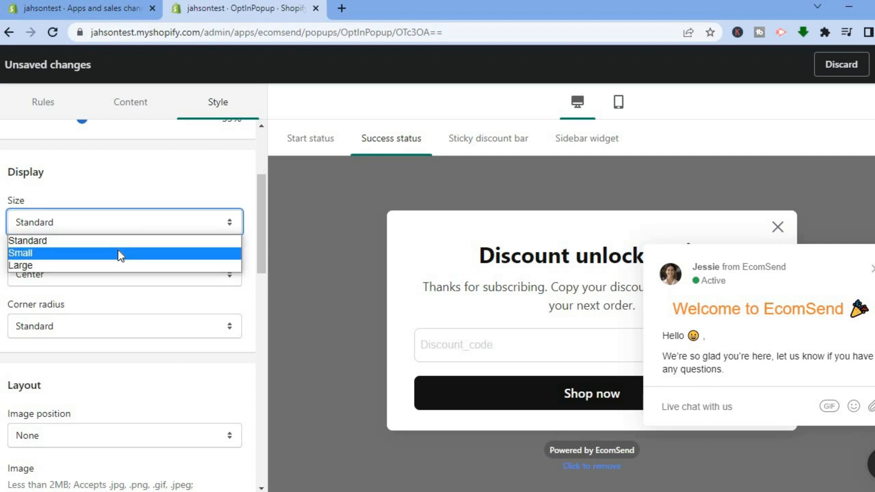
{"action": "left_click", "coordinate": [119, 253]}
{"action": "left_click", "coordinate": [146, 230]}
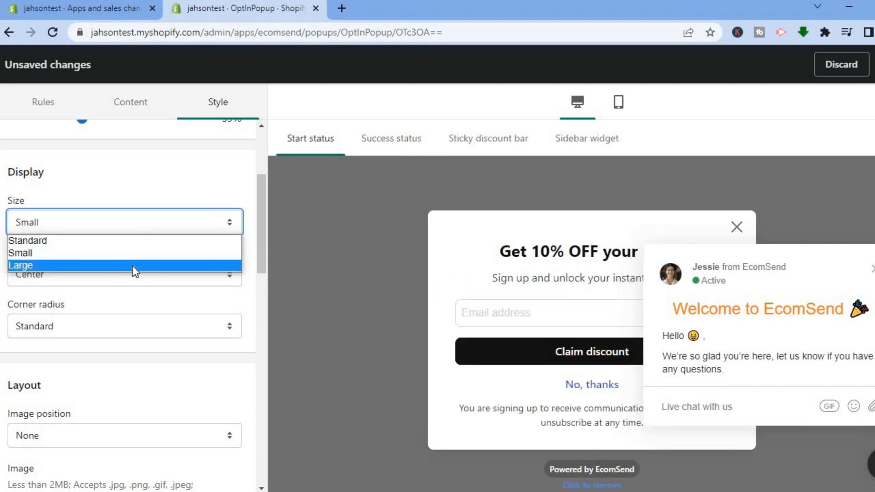
{"action": "left_click", "coordinate": [132, 266]}
{"action": "left_click", "coordinate": [146, 233]}
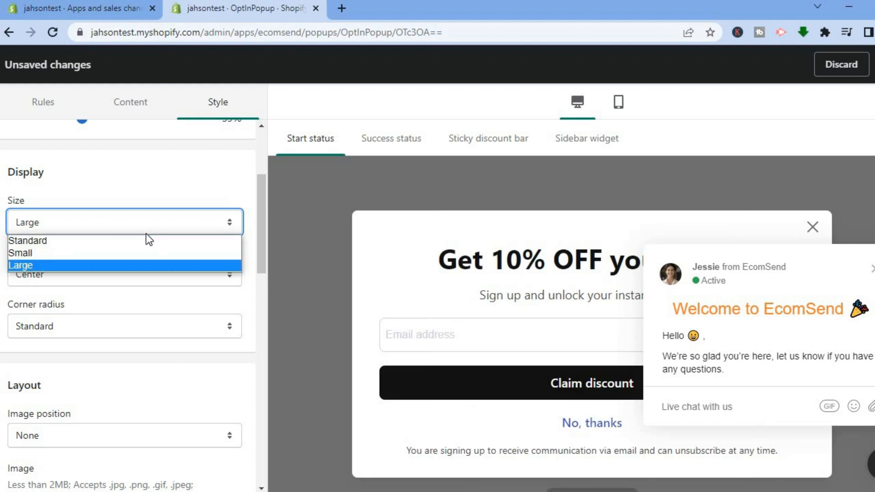
{"action": "left_click", "coordinate": [133, 253]}
Step: Try the Left and Right alignments for the popup content, and set it back to Center
{"action": "left_click", "coordinate": [135, 276]}
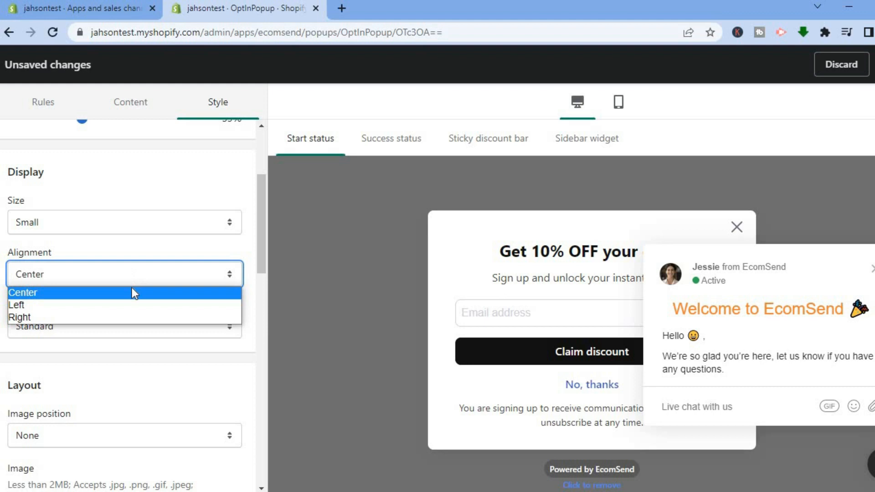
{"action": "left_click", "coordinate": [122, 305]}
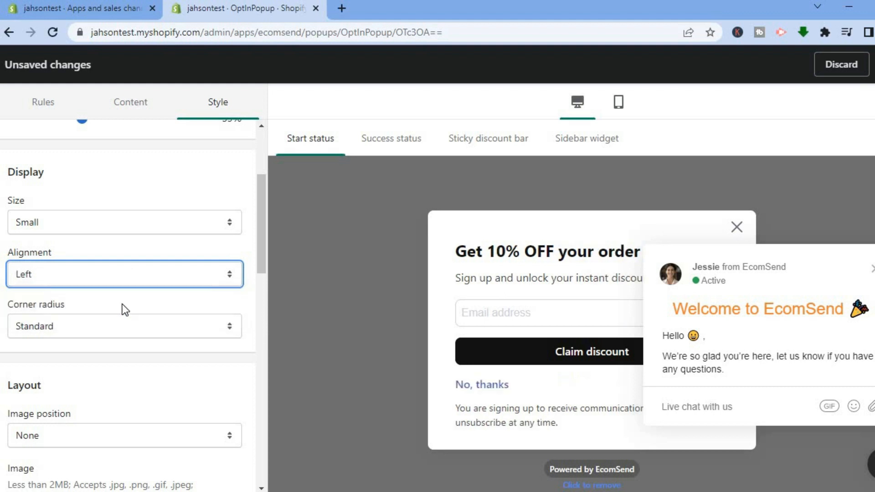
{"action": "left_click", "coordinate": [144, 270]}
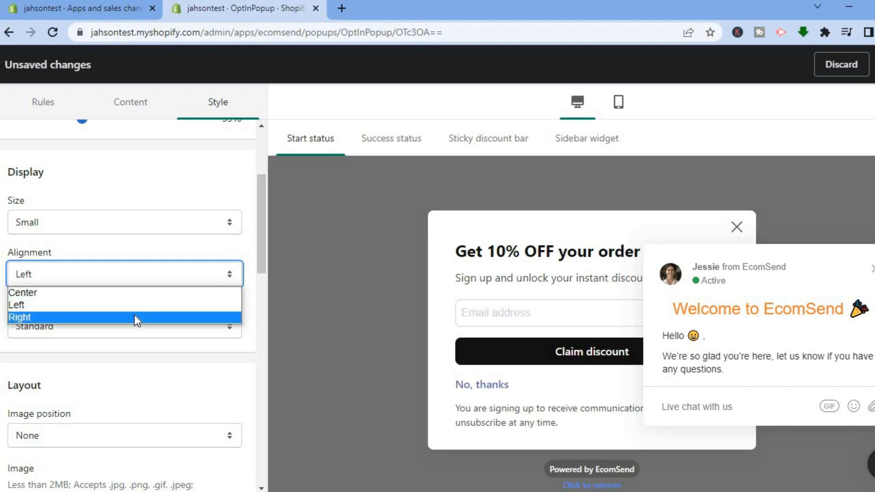
{"action": "left_click", "coordinate": [135, 318]}
{"action": "left_click", "coordinate": [177, 274]}
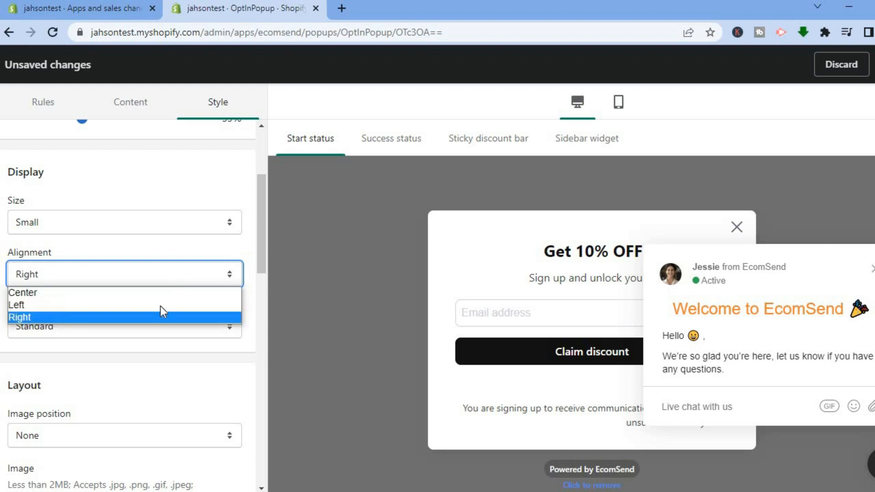
{"action": "left_click", "coordinate": [168, 300]}
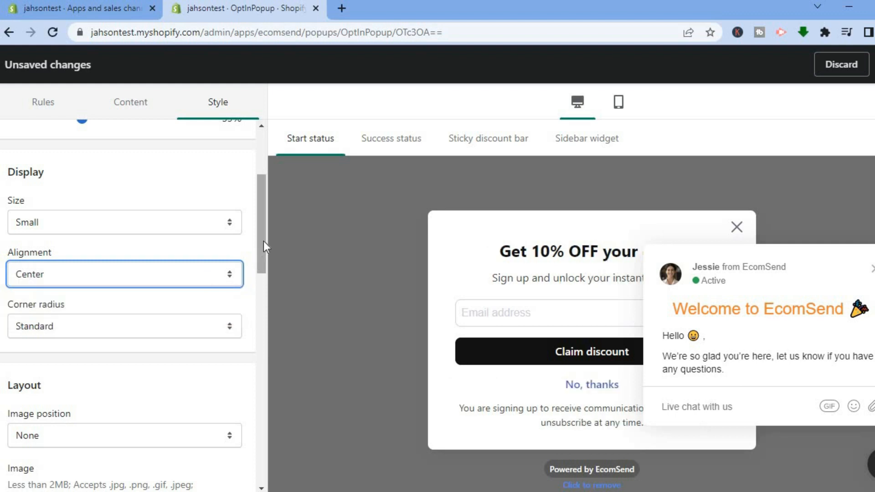
Step: Change the popup's background color to bright green, hex 16F569
{"action": "scroll", "coordinate": [263, 255], "scroll_direction": "down", "scroll_amount": 1}
{"action": "scroll", "coordinate": [264, 269], "scroll_direction": "down", "scroll_amount": 3}
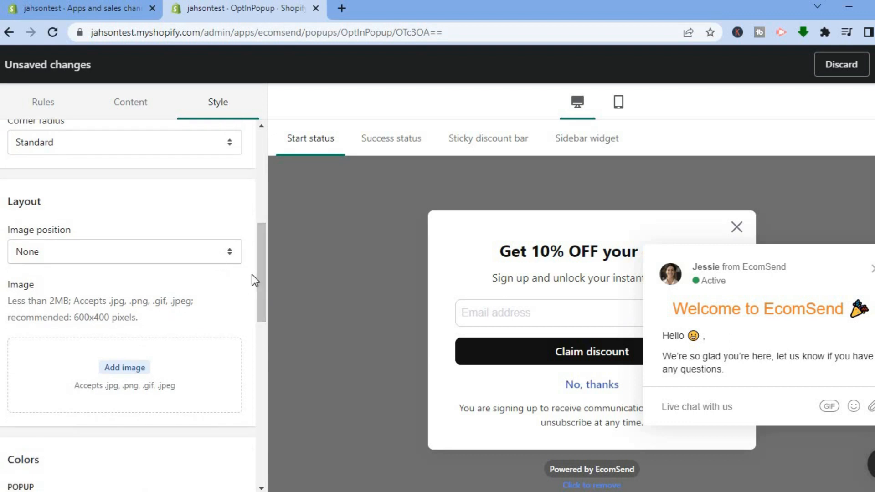
{"action": "left_click_drag", "start_coordinate": [264, 281], "coordinate": [249, 354]}
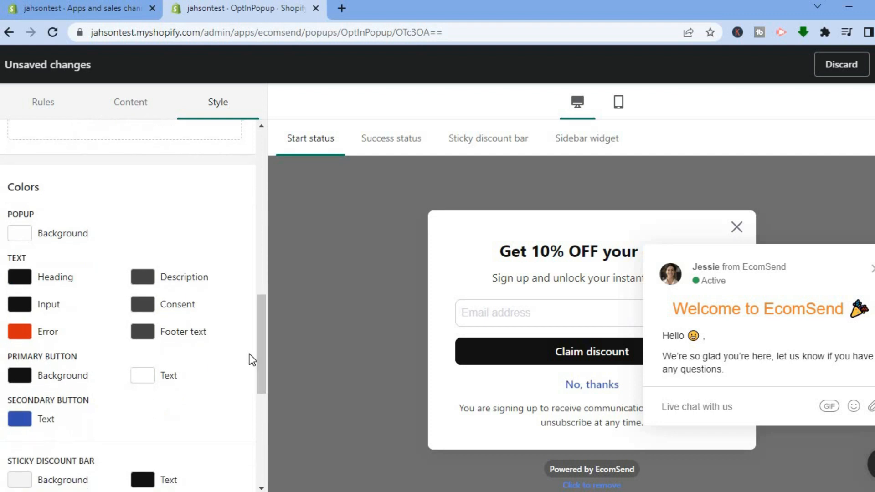
{"action": "left_click_drag", "start_coordinate": [263, 324], "coordinate": [263, 329]}
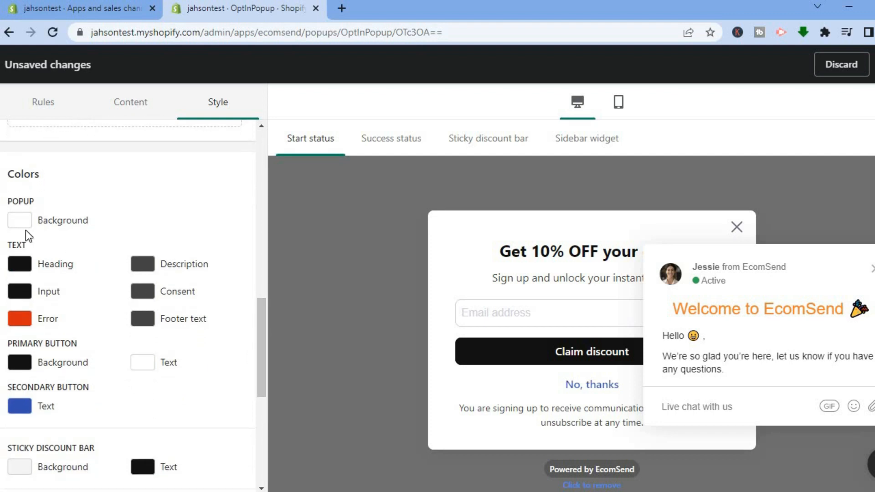
{"action": "left_click", "coordinate": [26, 228]}
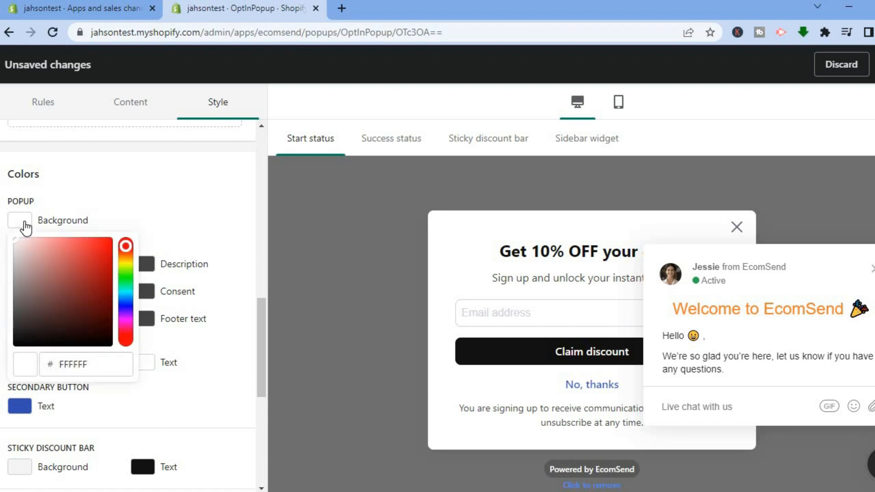
{"action": "left_click", "coordinate": [127, 262]}
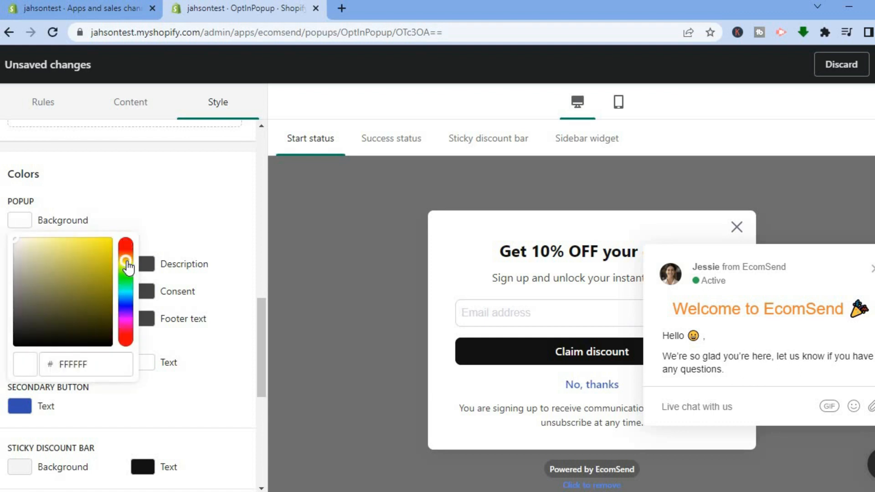
{"action": "left_click", "coordinate": [126, 284]}
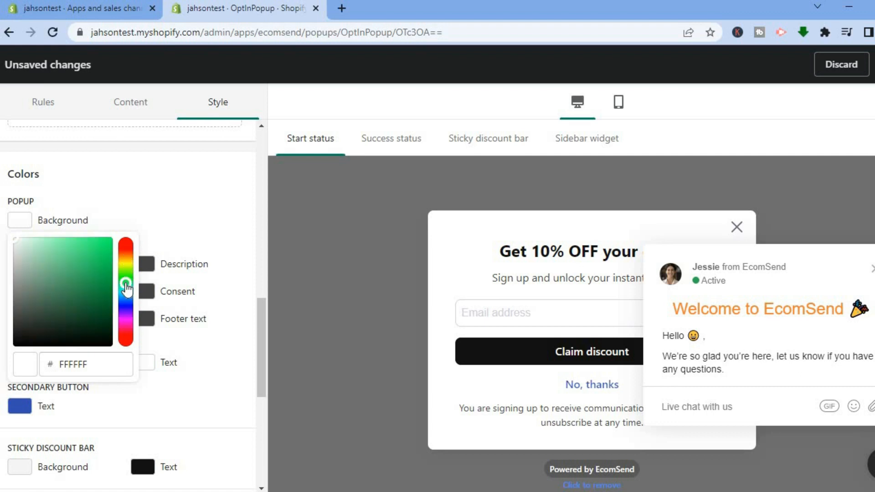
{"action": "left_click", "coordinate": [104, 242]}
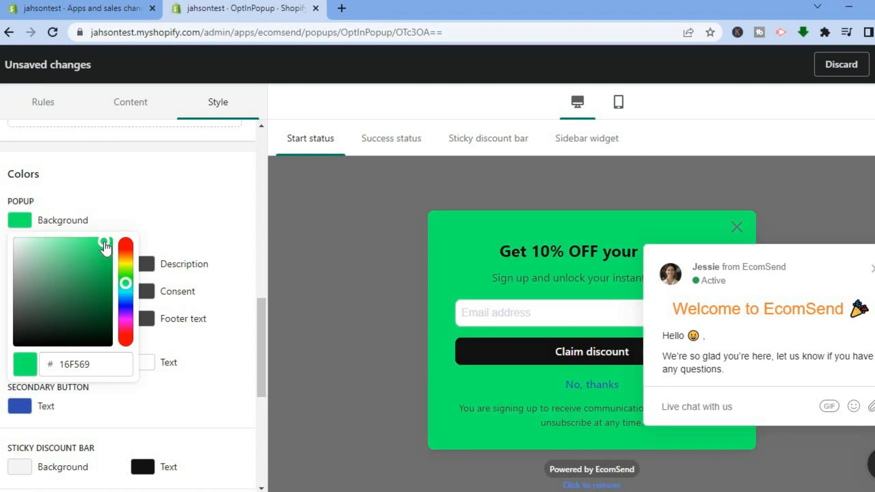
Step: Close the color picker, return to the popup list, and enable the EcomSend Popup app embed in the Dawn theme
{"action": "left_click", "coordinate": [225, 281]}
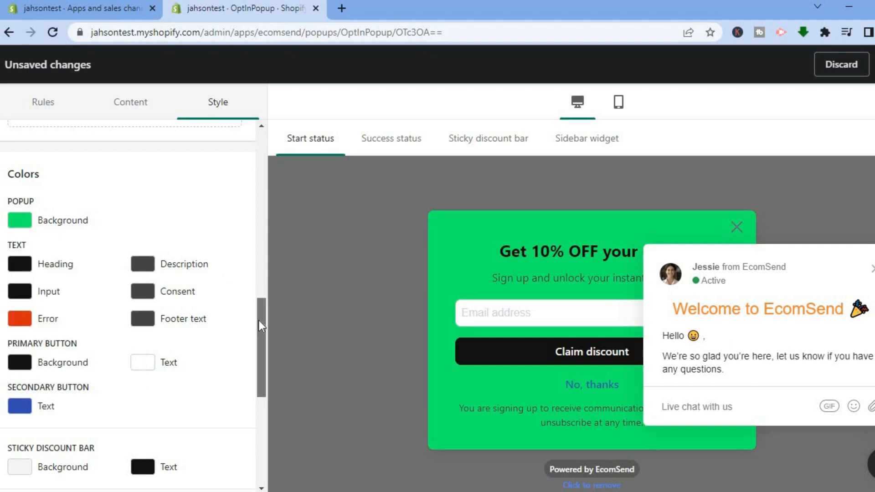
{"action": "scroll", "coordinate": [259, 321], "scroll_direction": "down", "scroll_amount": 3}
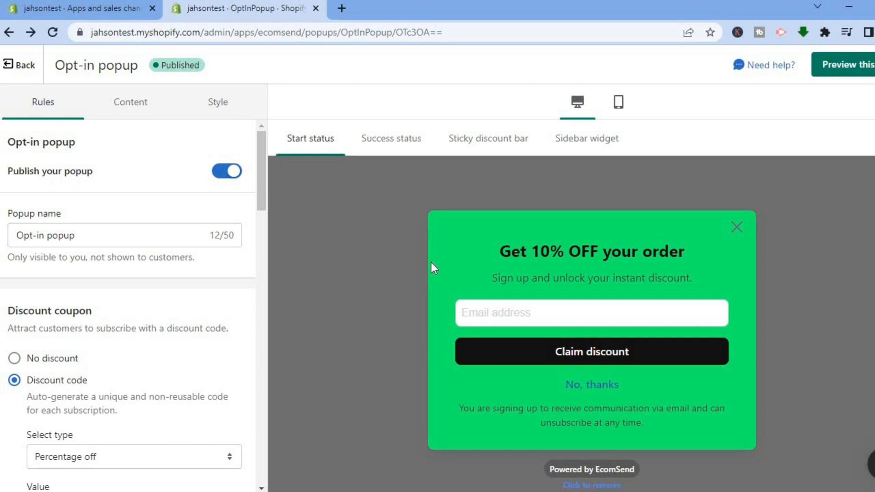
{"action": "left_click", "coordinate": [15, 70]}
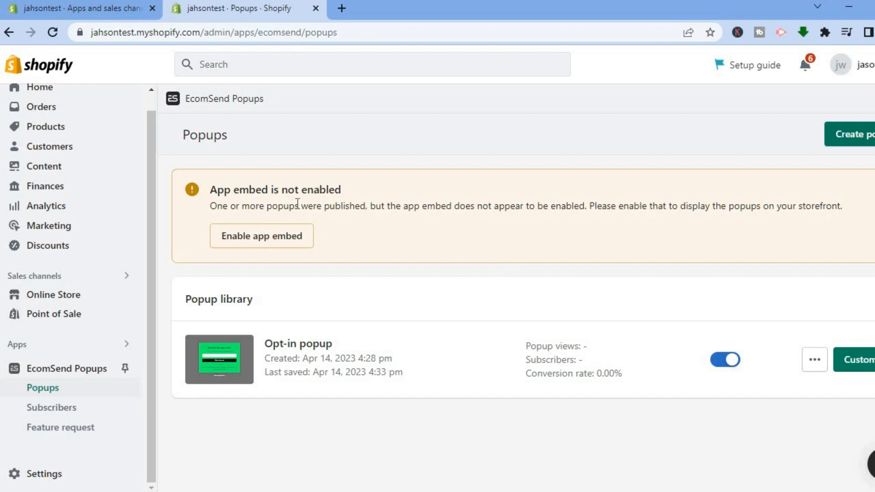
{"action": "left_click", "coordinate": [299, 243]}
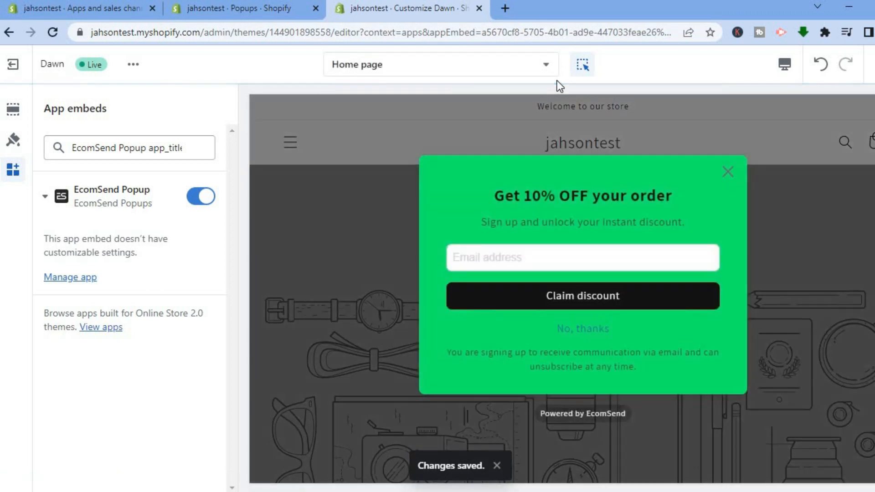
Step: Exit the theme editor and open the online storefront to view the popup there
{"action": "left_click", "coordinate": [12, 65]}
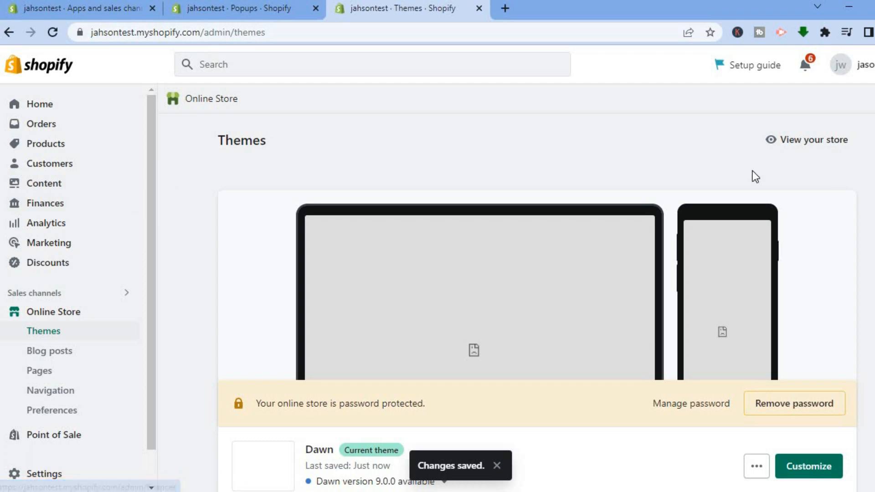
{"action": "left_click", "coordinate": [781, 144]}
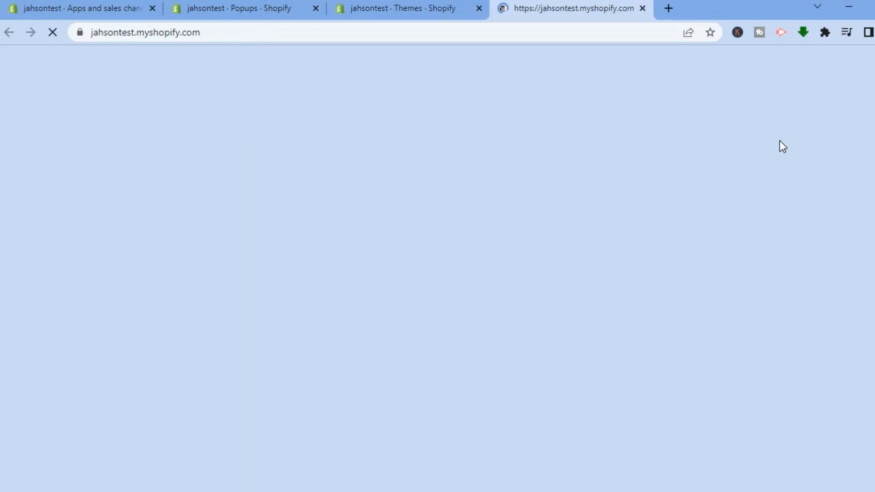